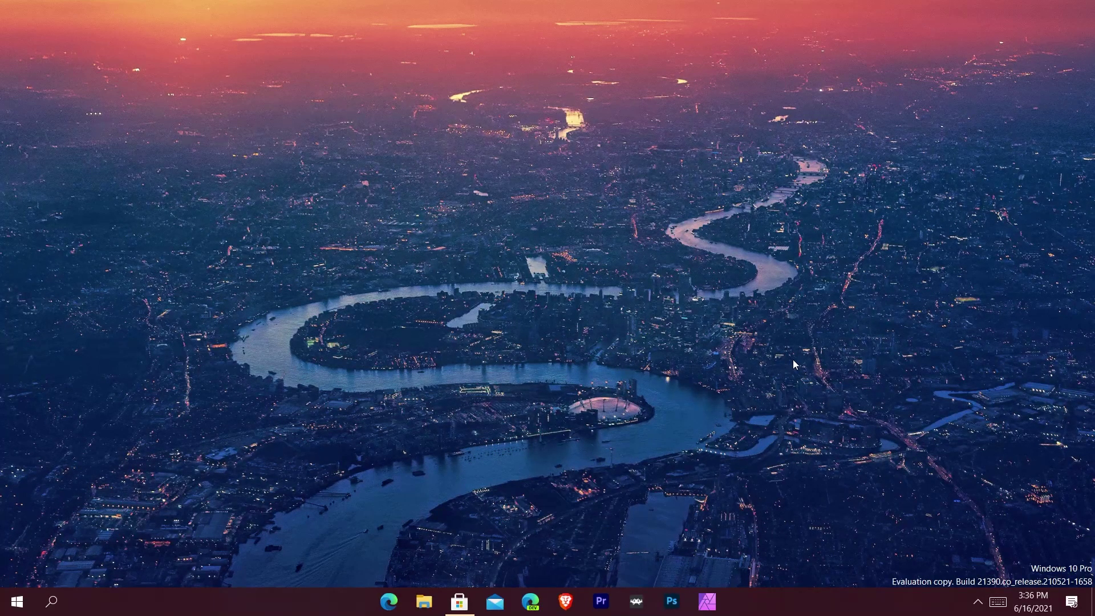
# - In Microsoft Store, view the publisher TorchGM's apps and return to the RoundedTB page
pyautogui.click(459, 601)
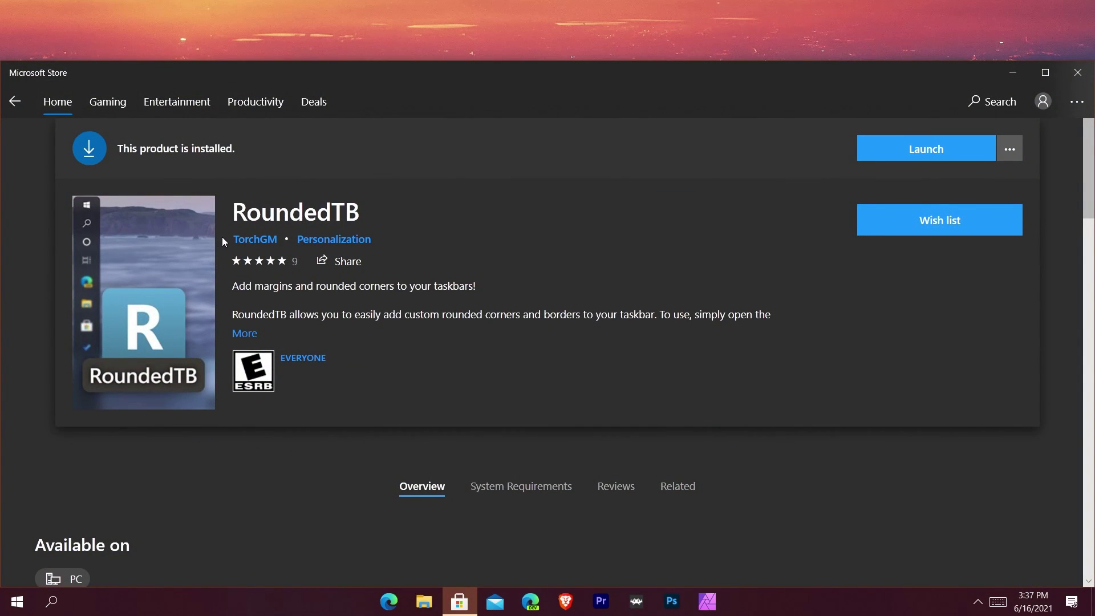
pyautogui.click(245, 239)
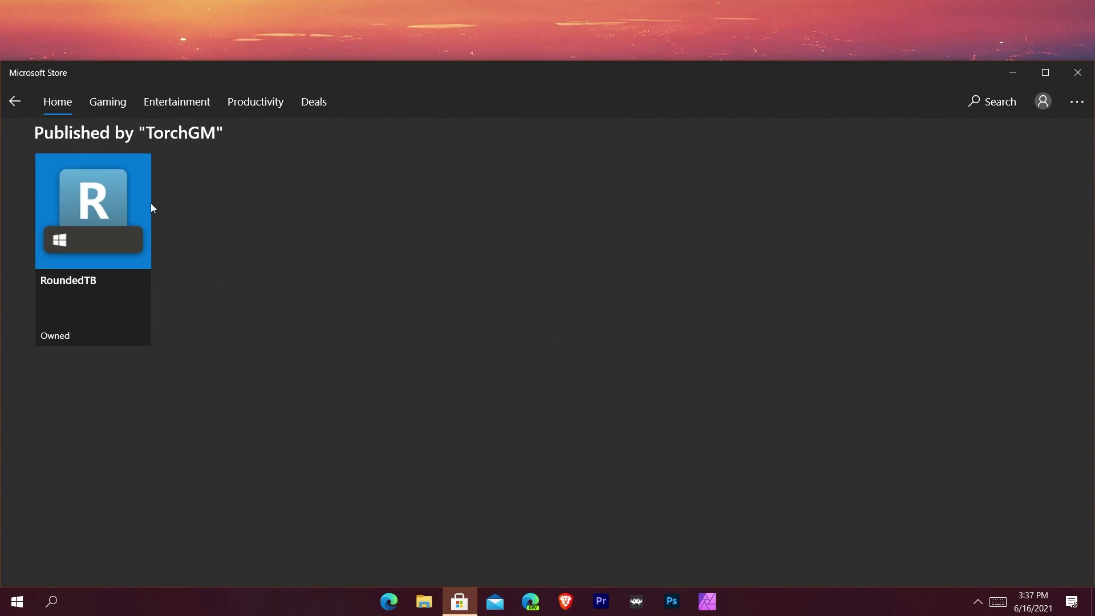
pyautogui.click(15, 107)
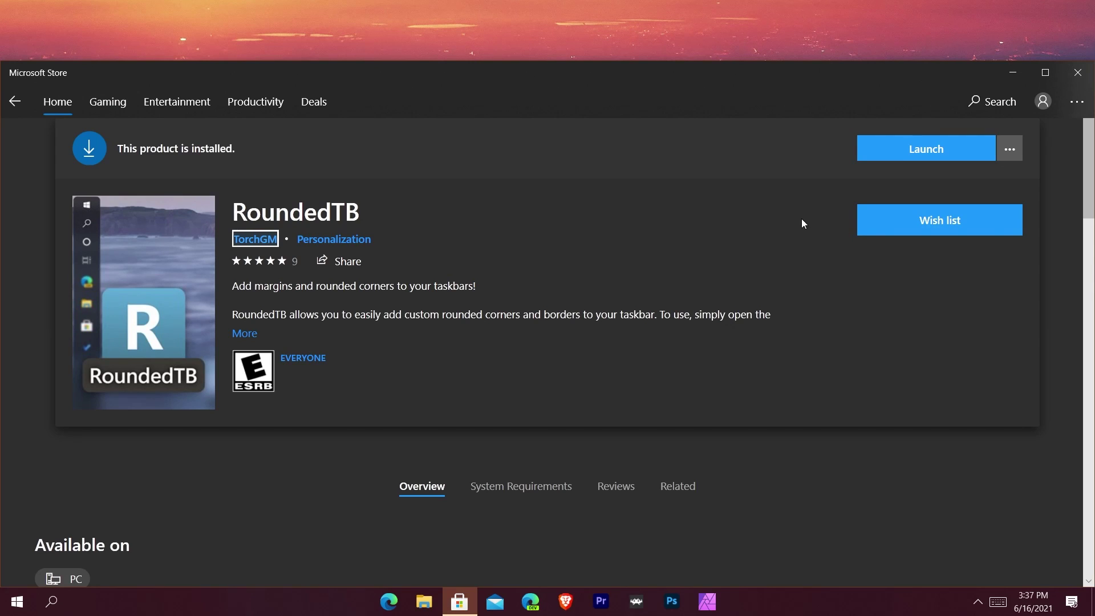
# - View the first RoundedTB screenshot full size, close it, and return to the page top
pyautogui.scroll(-10, 779, 210)
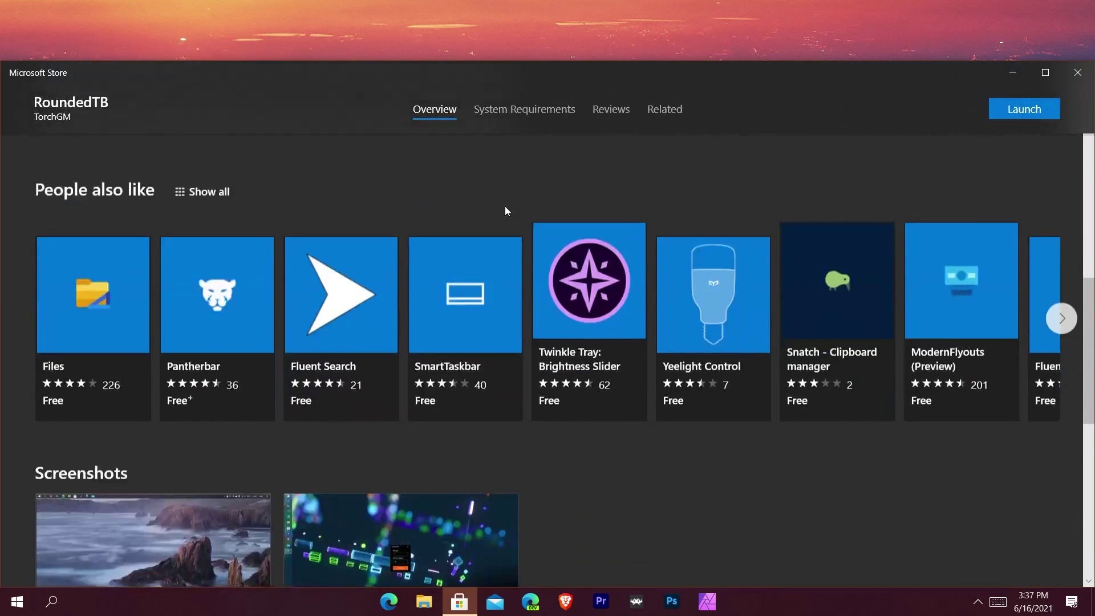
pyautogui.scroll(-2, 505, 210)
pyautogui.click(178, 481)
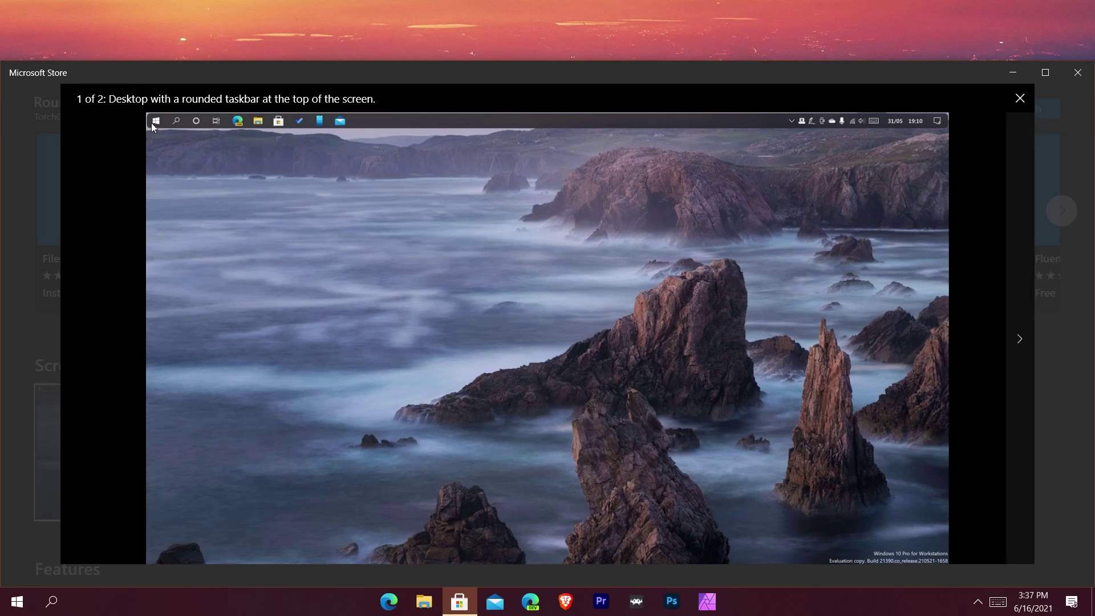
pyautogui.click(29, 257)
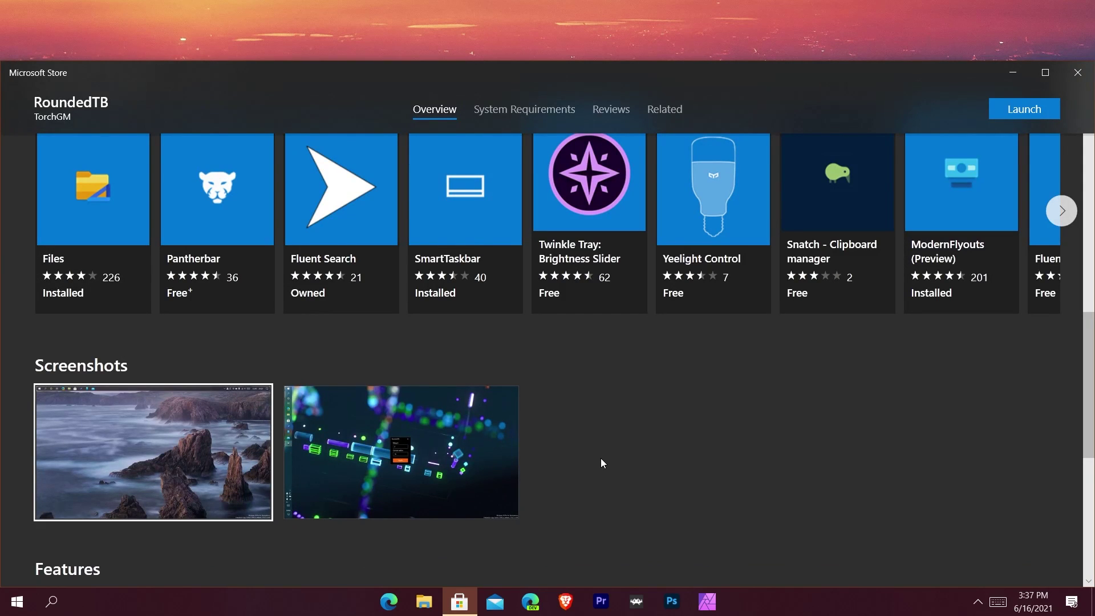
pyautogui.scroll(15, 601, 457)
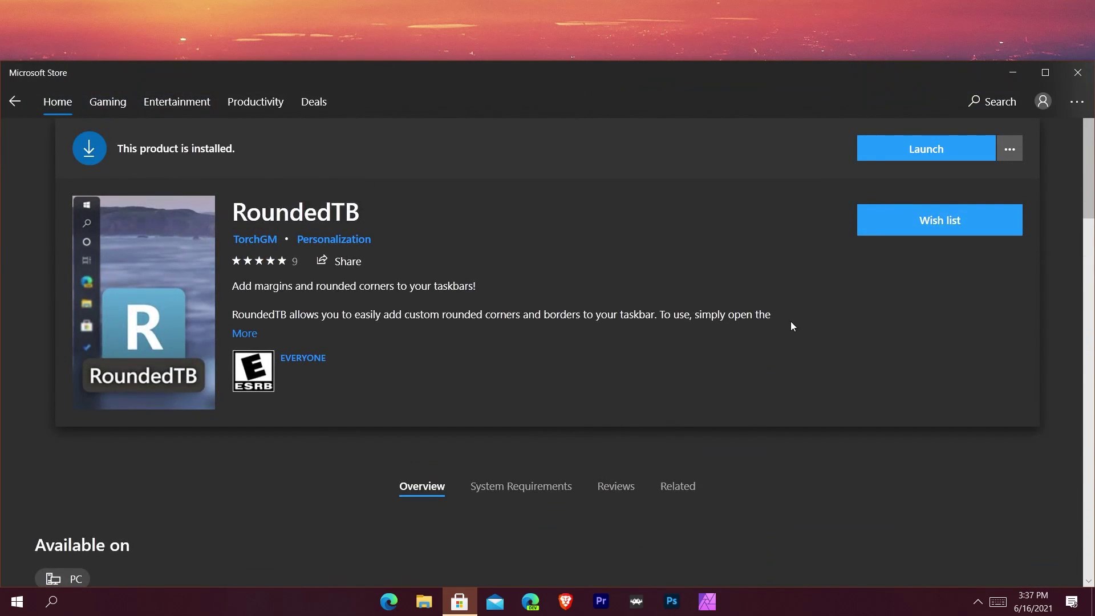
# - Launch RoundedTB from the store page and apply a taskbar margin of 3
pyautogui.click(925, 149)
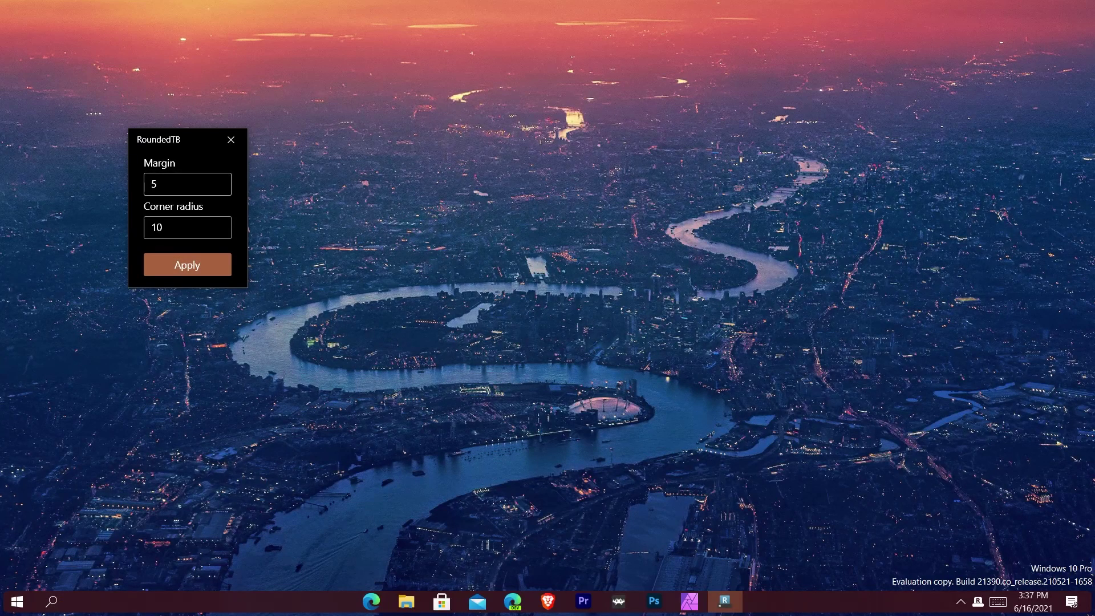
pyautogui.click(155, 184)
pyautogui.press('BackSpace')
pyautogui.write('3')
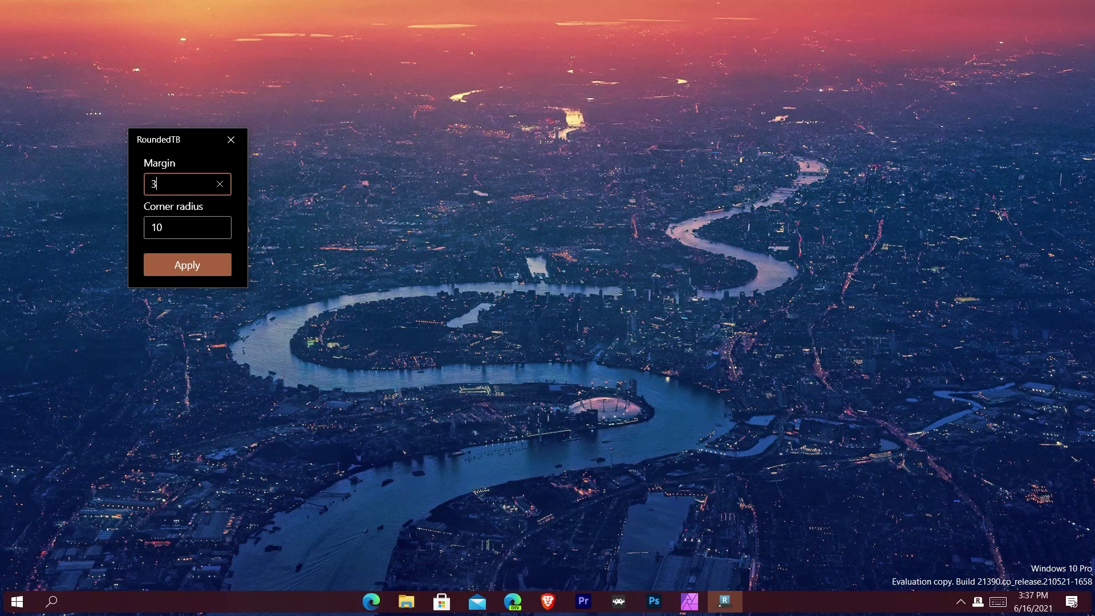
pyautogui.click(196, 262)
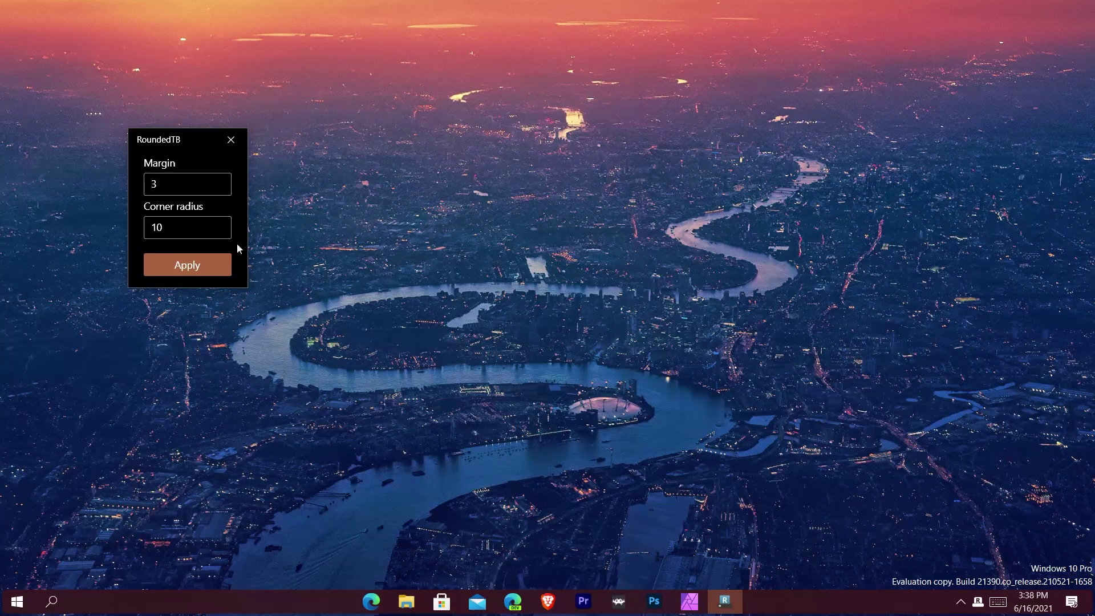
# - Try taskbar margins of 10 and then 5 in RoundedTB
pyautogui.doubleClick(171, 184)
pyautogui.write('10')
pyautogui.click(195, 262)
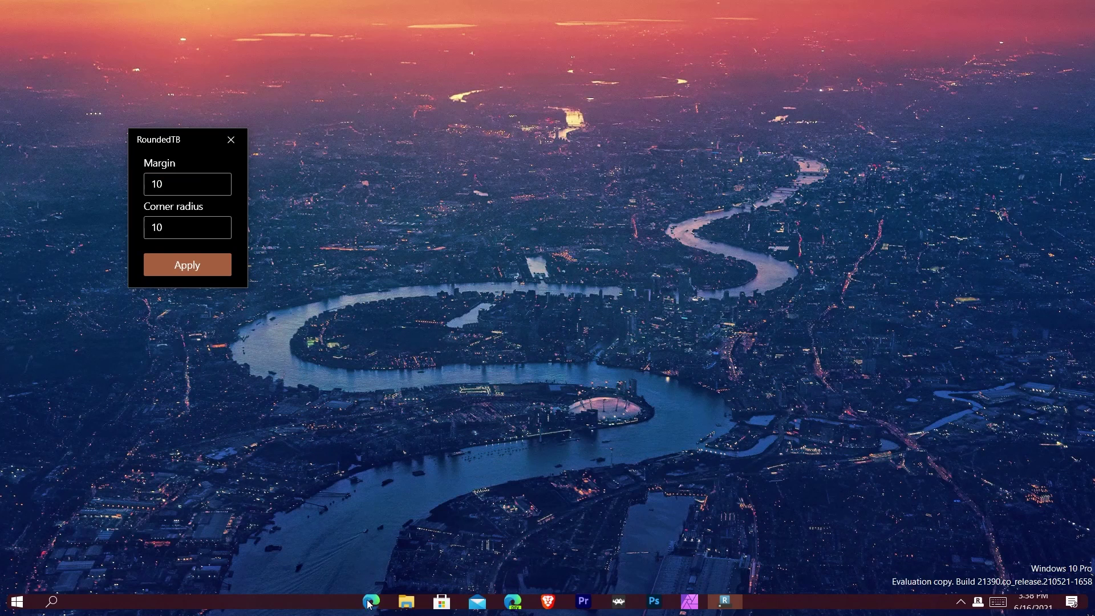
pyautogui.press('Tab')
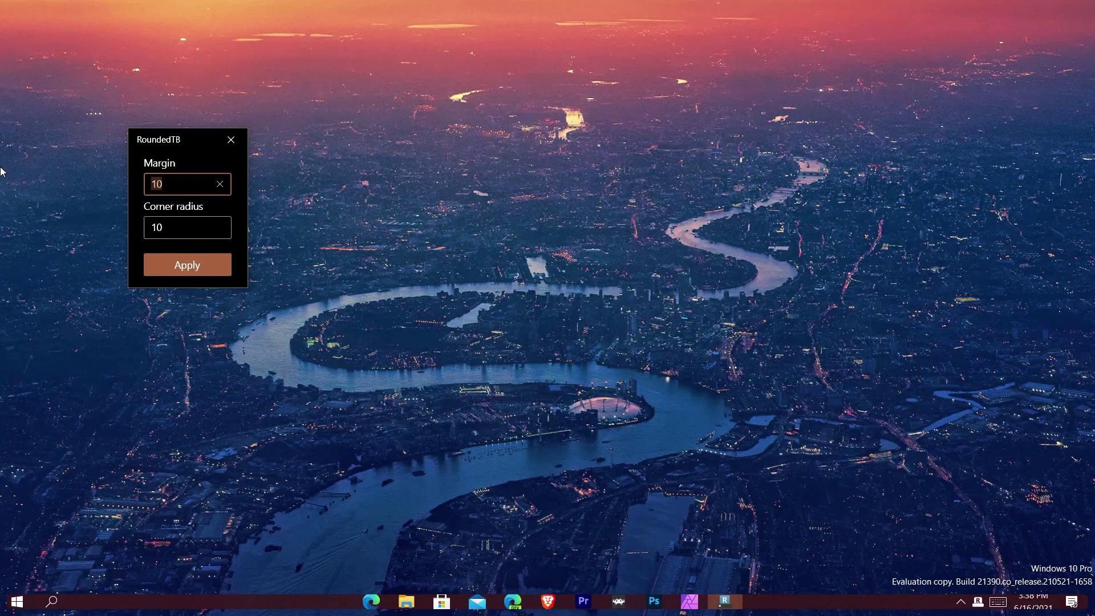
pyautogui.write('5')
pyautogui.click(194, 265)
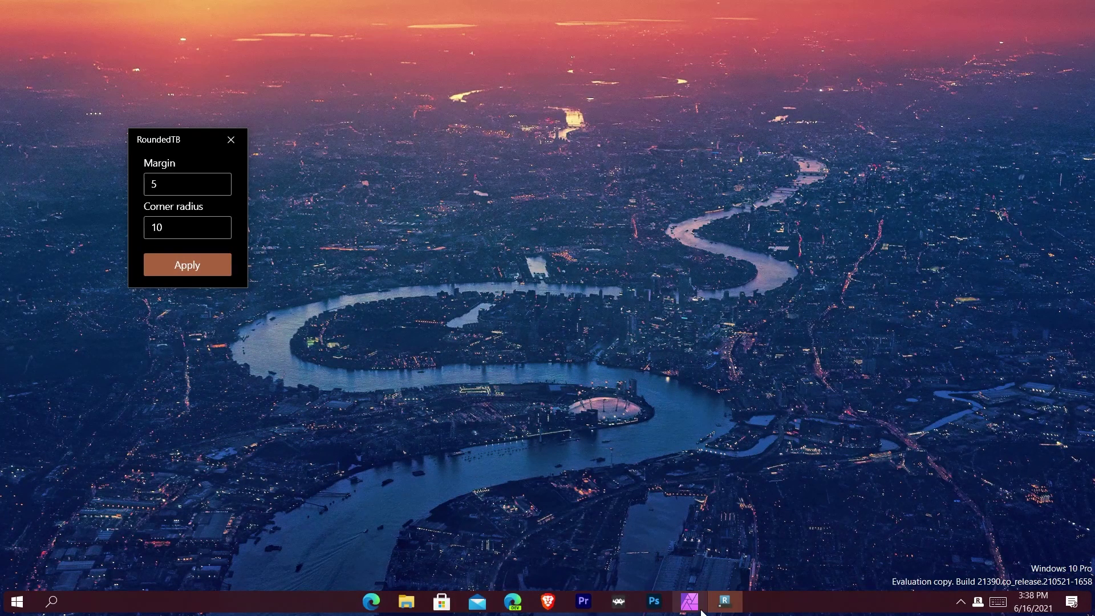
# - Apply a margin of 0 so the taskbar spans the full width
pyautogui.click(165, 184)
pyautogui.press('BackSpace')
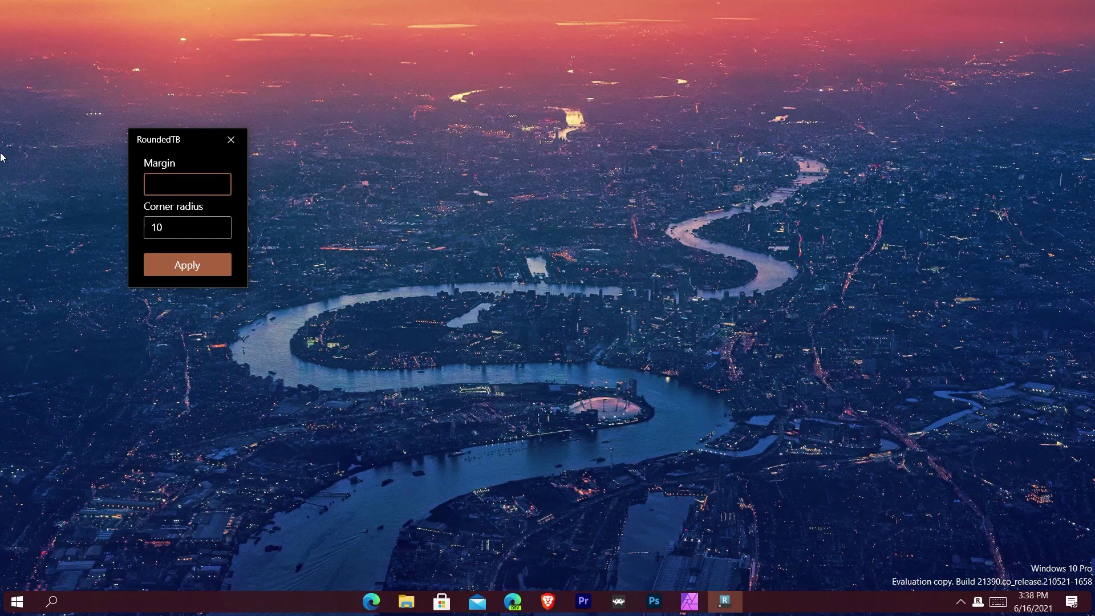
pyautogui.write('0')
pyautogui.click(200, 261)
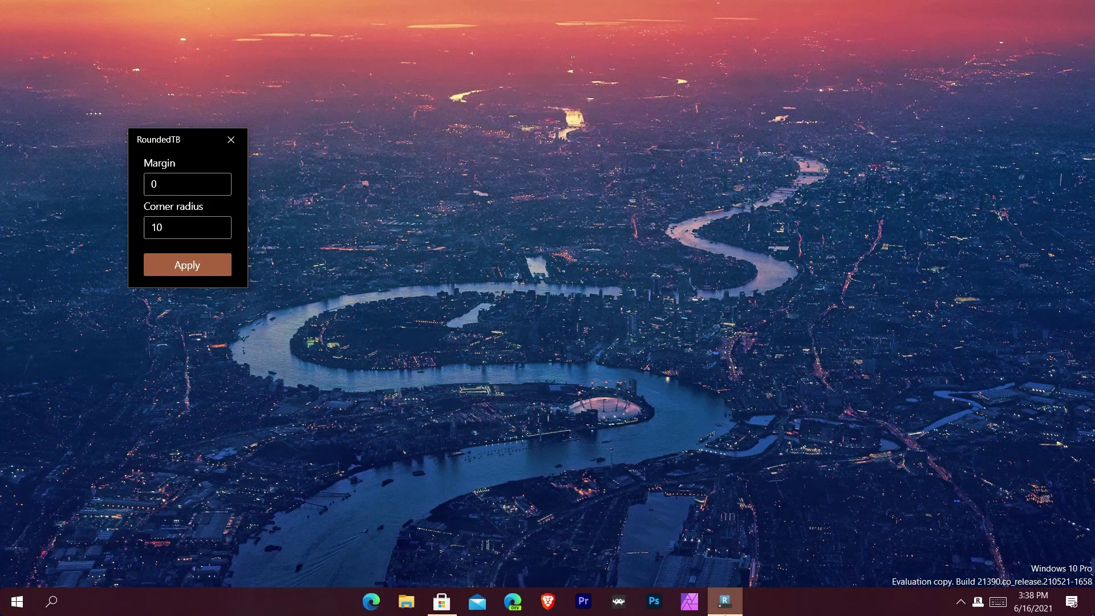
pyautogui.moveTo(732, 614)
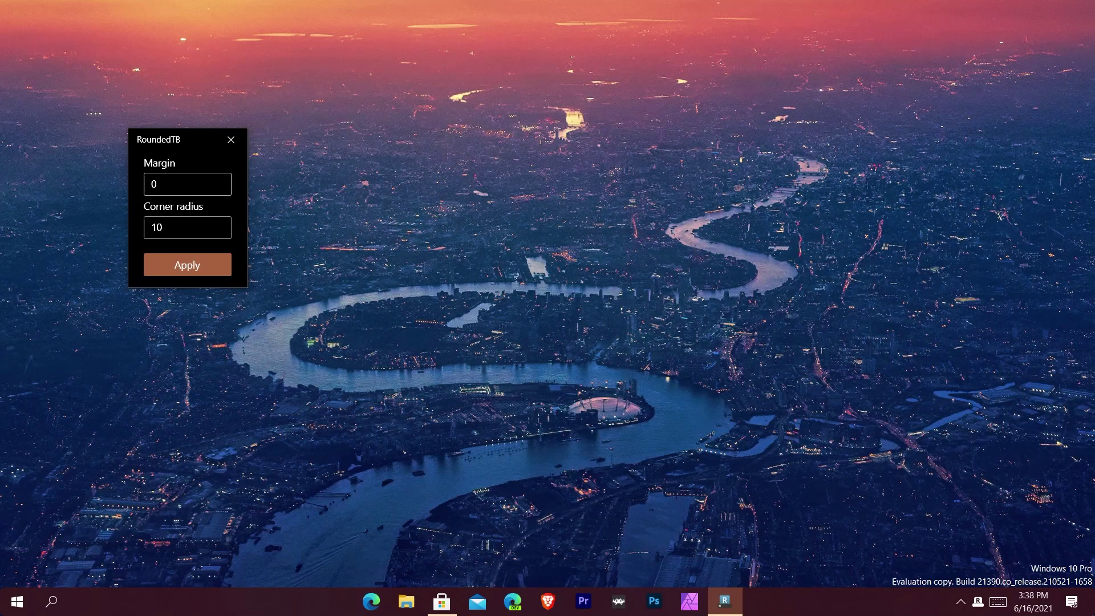
# - Set the margin back to 3, apply it, and keep Microsoft Store minimized
pyautogui.click(174, 183)
pyautogui.write('3')
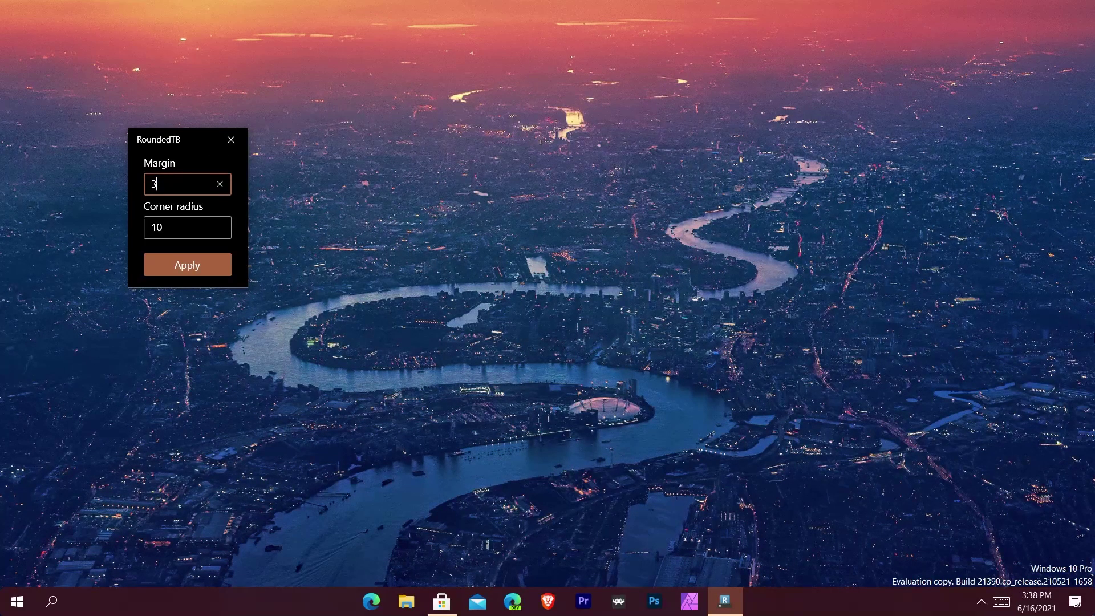
pyautogui.click(186, 252)
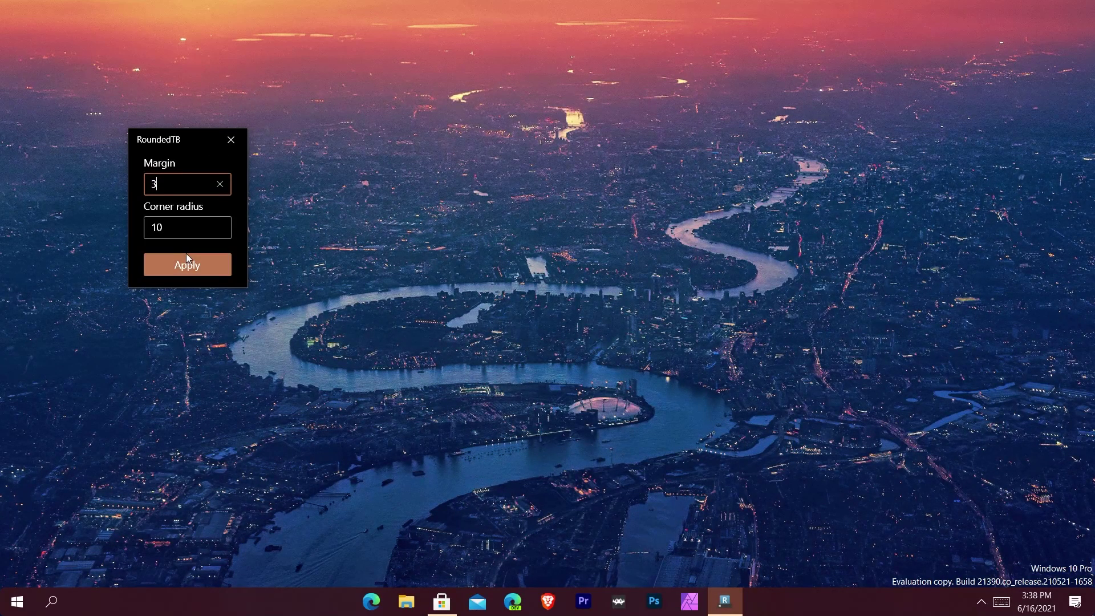
pyautogui.click(214, 264)
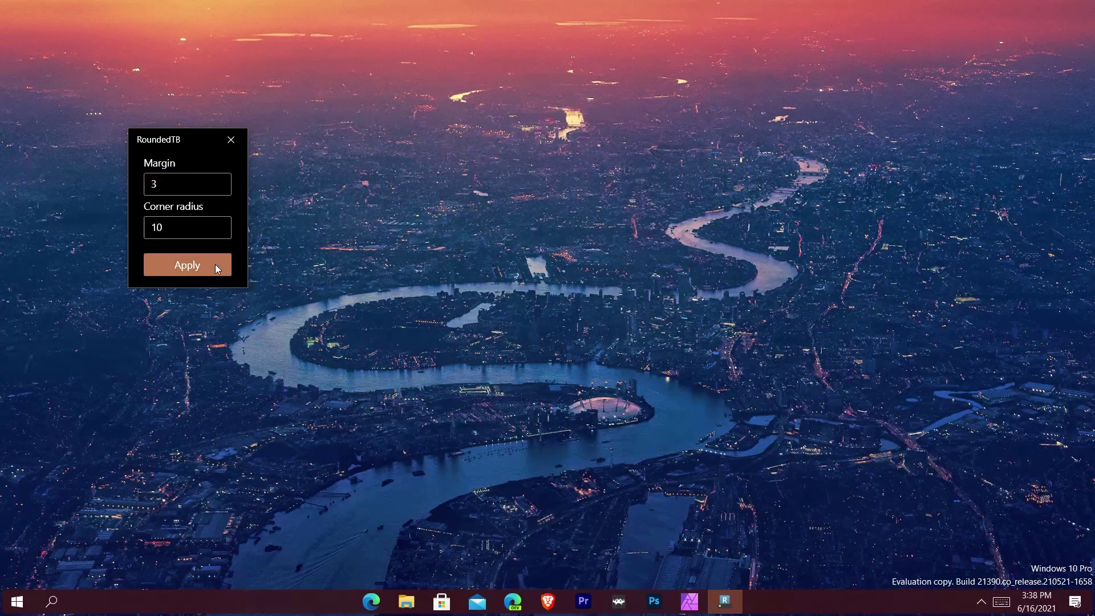
pyautogui.click(440, 603)
pyautogui.click(441, 603)
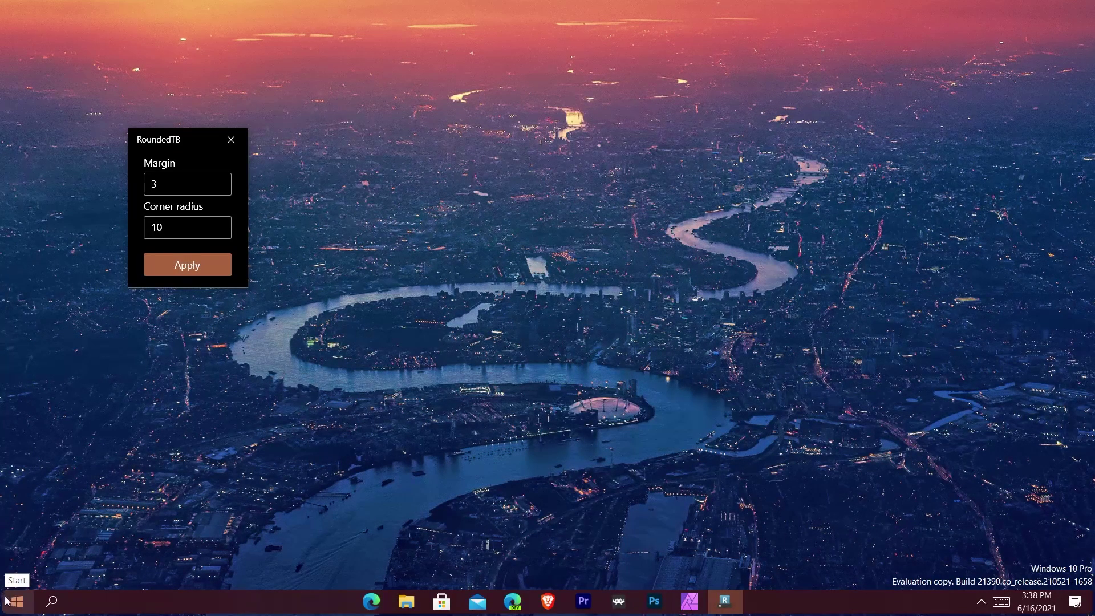
pyautogui.click(183, 227)
pyautogui.hotkey('ctrl', 'a')
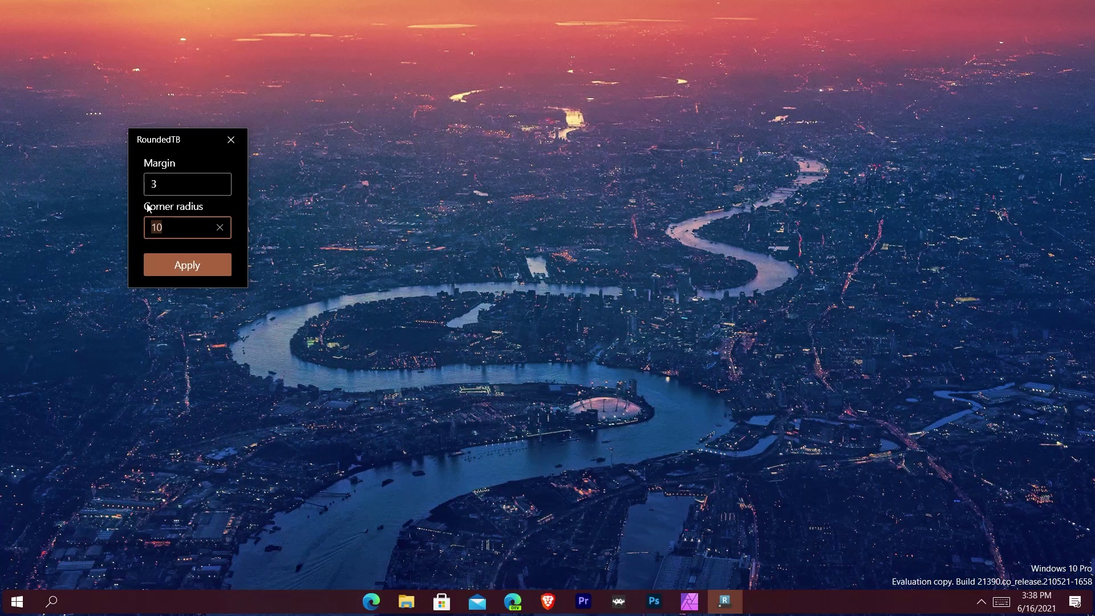
pyautogui.write('20')
pyautogui.click(166, 267)
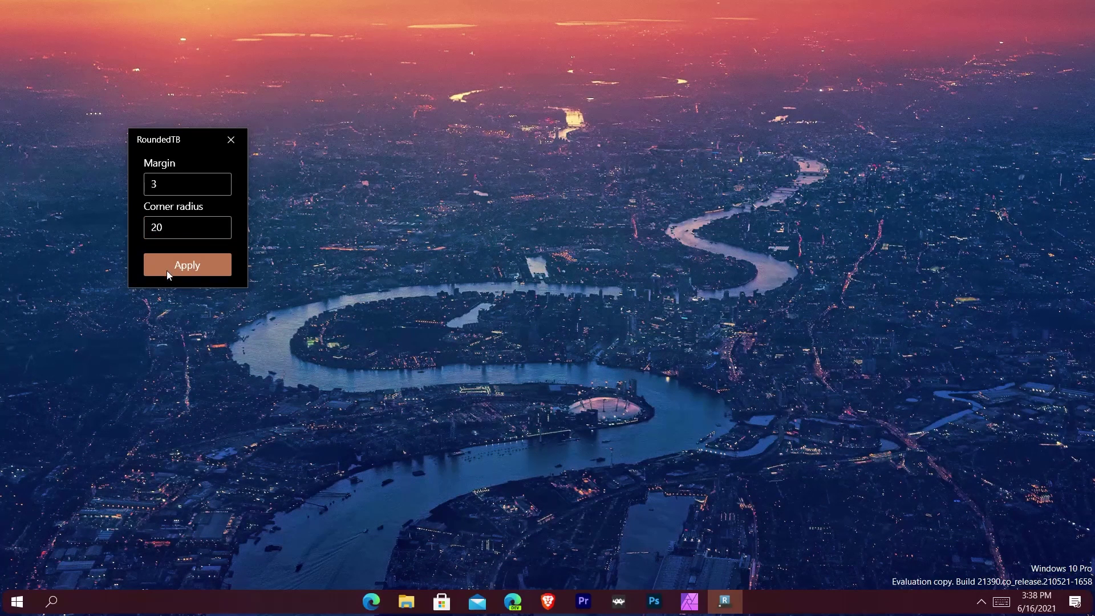
pyautogui.click(173, 235)
pyautogui.hotkey('ctrl', 'a')
pyautogui.write('54')
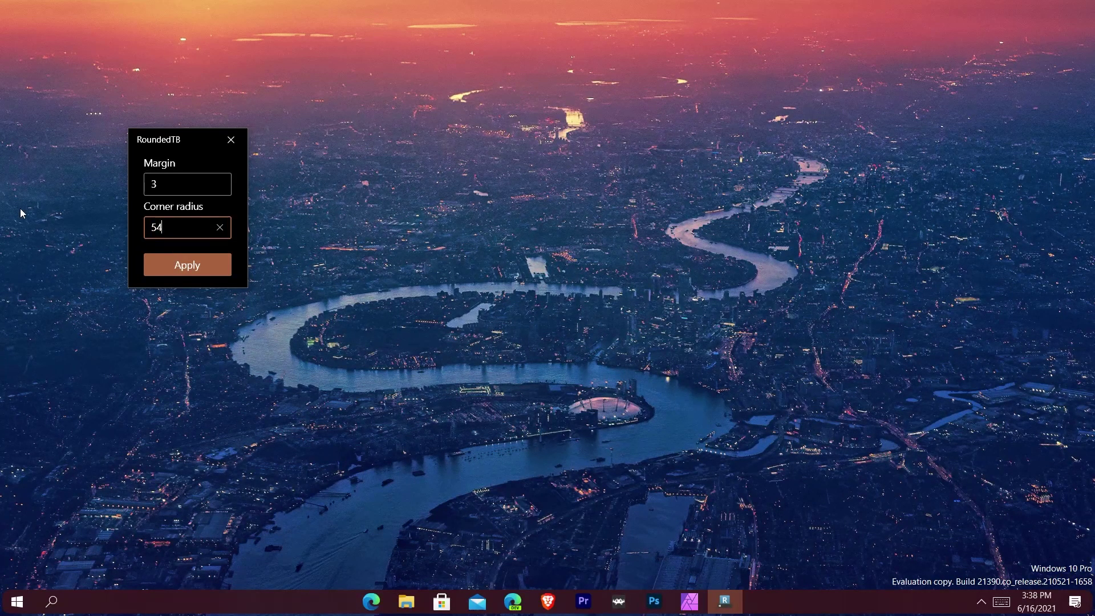
pyautogui.press('BackSpace')
pyautogui.press('BackSpace')
pyautogui.write('5')
pyautogui.moveTo(158, 228); pyautogui.dragTo(90, 231)
pyautogui.write('10')
pyautogui.click(194, 264)
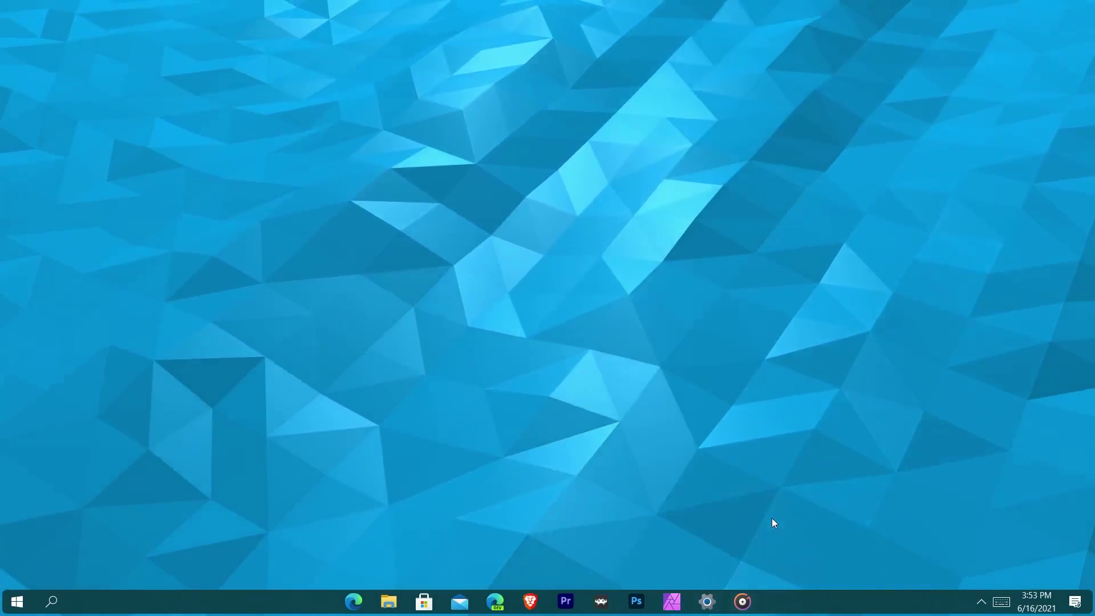
# - Show the ModernFlyouts volume flyout, nudge the volume up and down, and move the flyout lower
pyautogui.press('XF86AudioRaiseVolume')
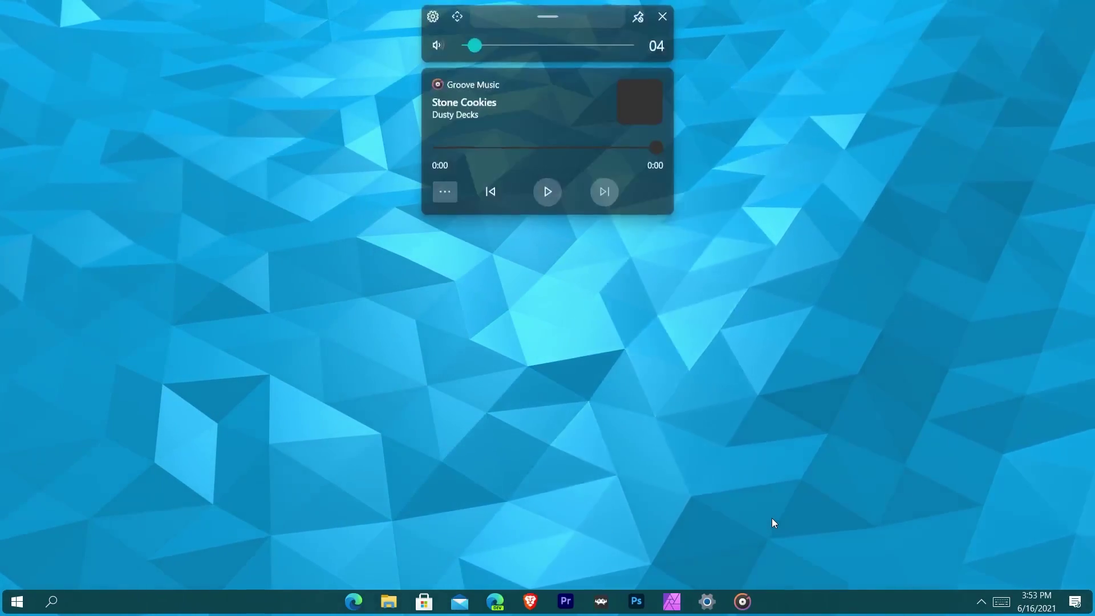
pyautogui.press('XF86AudioLowerVolume')
pyautogui.press('XF86AudioRaiseVolume')
pyautogui.press('XF86AudioLowerVolume')
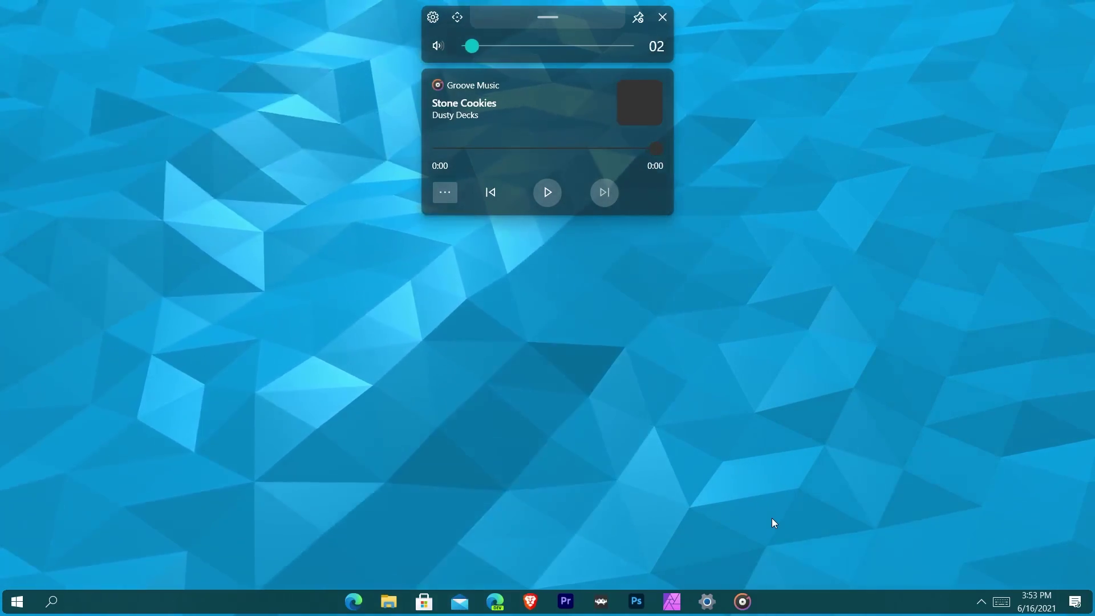
pyautogui.press('XF86AudioRaiseVolume')
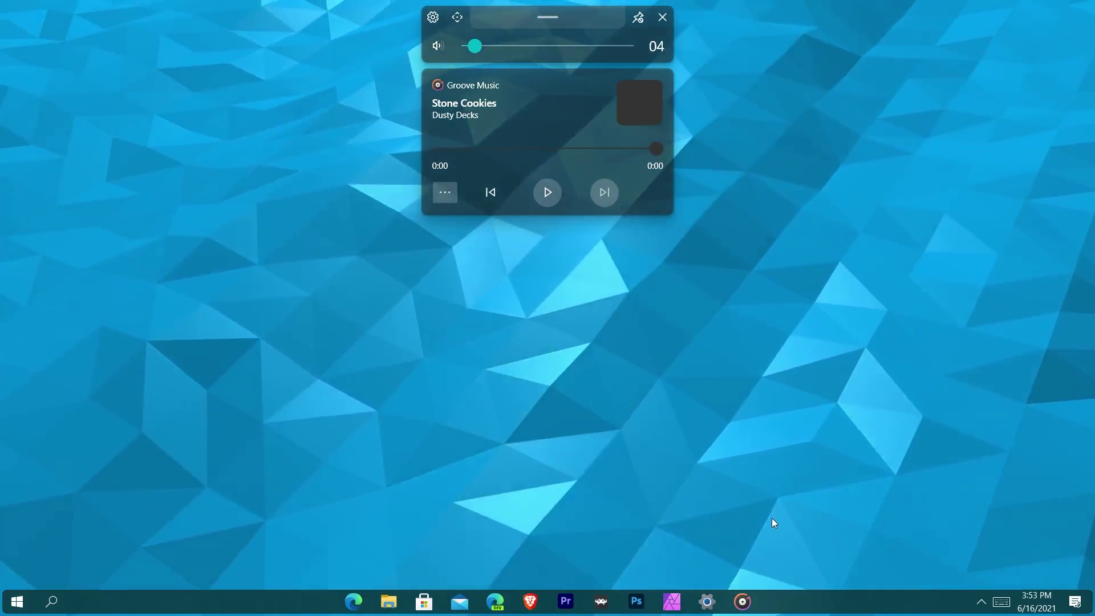
pyautogui.press('XF86AudioLowerVolume')
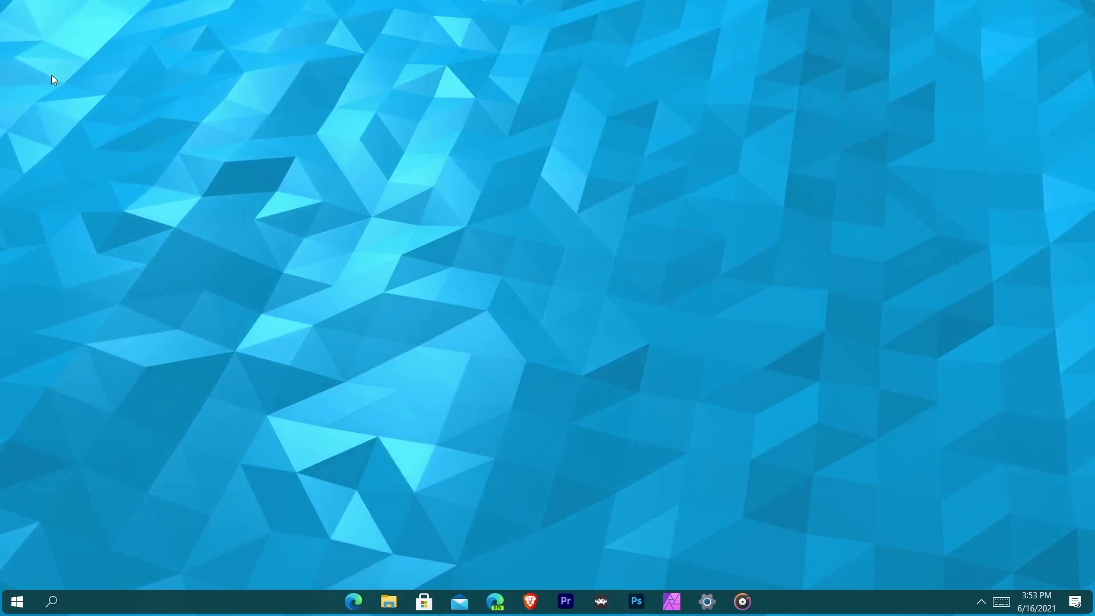
pyautogui.press('XF86AudioRaiseVolume')
pyautogui.press('XF86AudioRaiseVolume')
pyautogui.press('XF86AudioRaiseVolume')
pyautogui.press('XF86AudioLowerVolume')
pyautogui.press('XF86AudioLowerVolume')
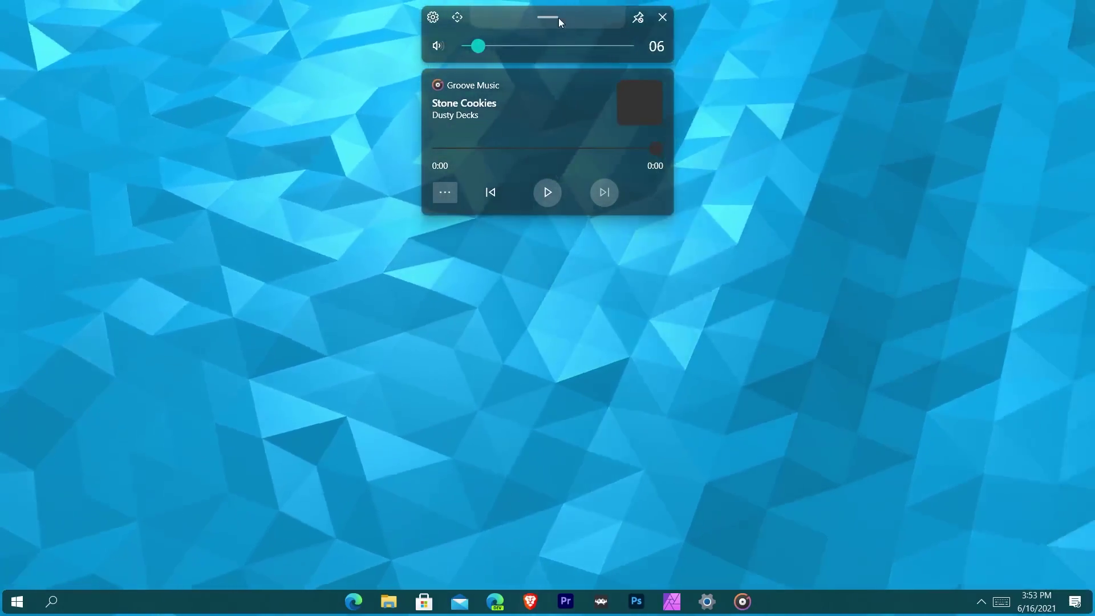
pyautogui.moveTo(558, 20); pyautogui.dragTo(467, 62)
# - Mute and unmute to volume 06, then play and pause Groove Music from the flyout
pyautogui.press('XF86AudioLowerVolume')
pyautogui.press('XF86AudioLowerVolume')
pyautogui.press('XF86AudioLowerVolume')
pyautogui.press('XF86AudioRaiseVolume')
pyautogui.press('XF86AudioRaiseVolume')
pyautogui.press('XF86AudioRaiseVolume')
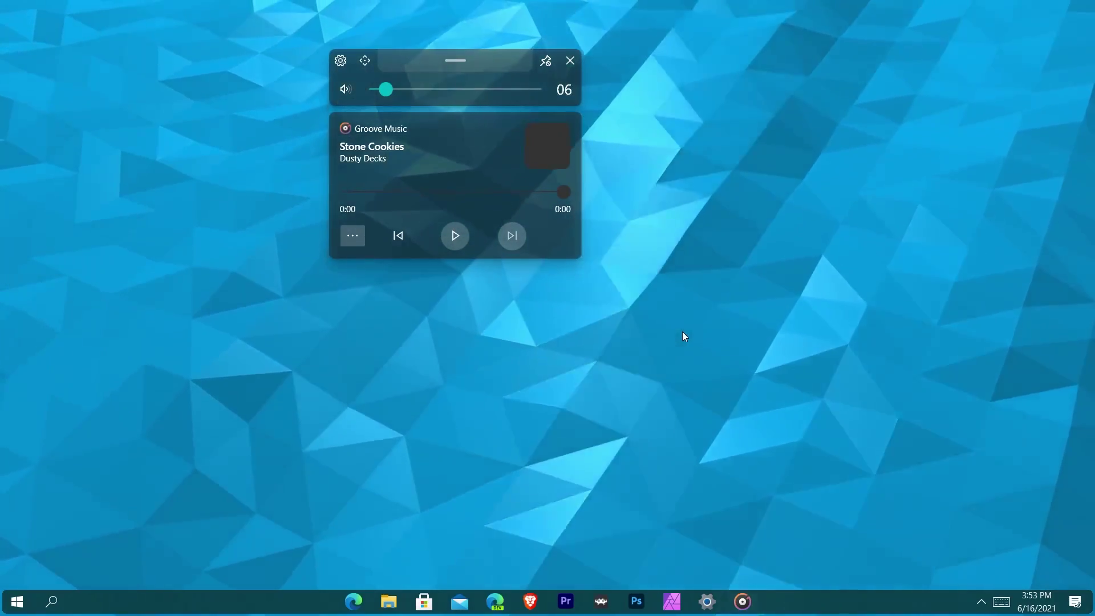
pyautogui.press('XF86AudioLowerVolume')
pyautogui.press('XF86AudioLowerVolume')
pyautogui.press('XF86AudioLowerVolume')
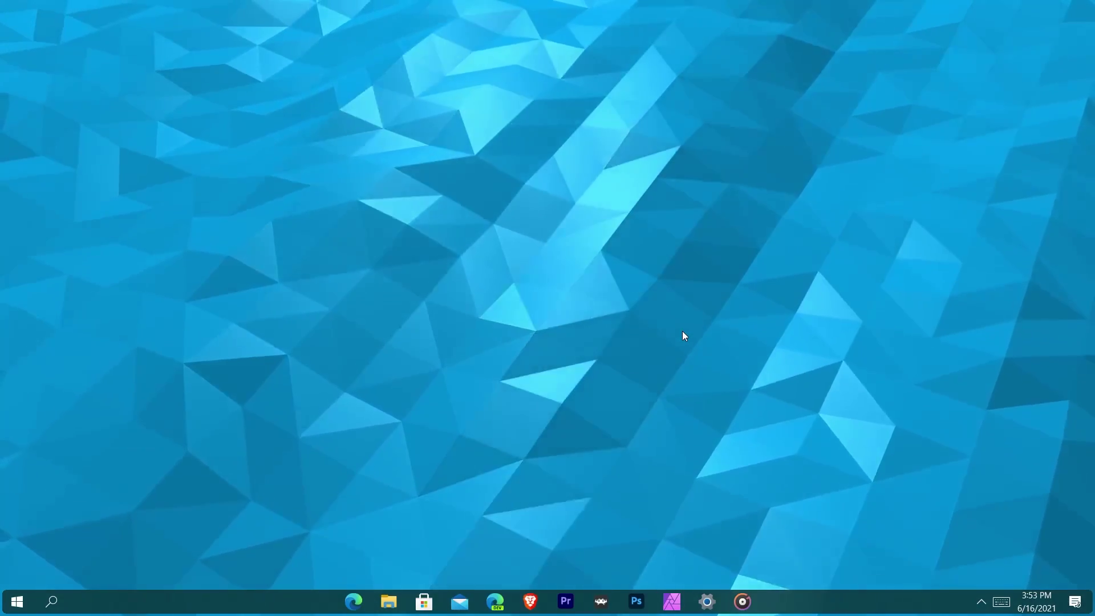
pyautogui.press('XF86AudioLowerVolume')
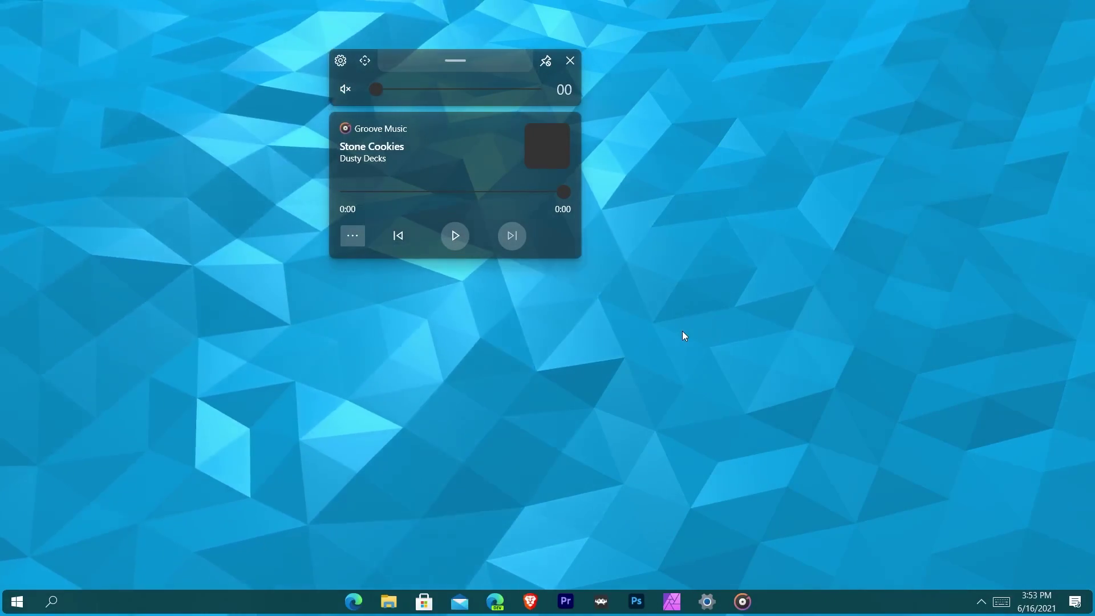
pyautogui.click(456, 235)
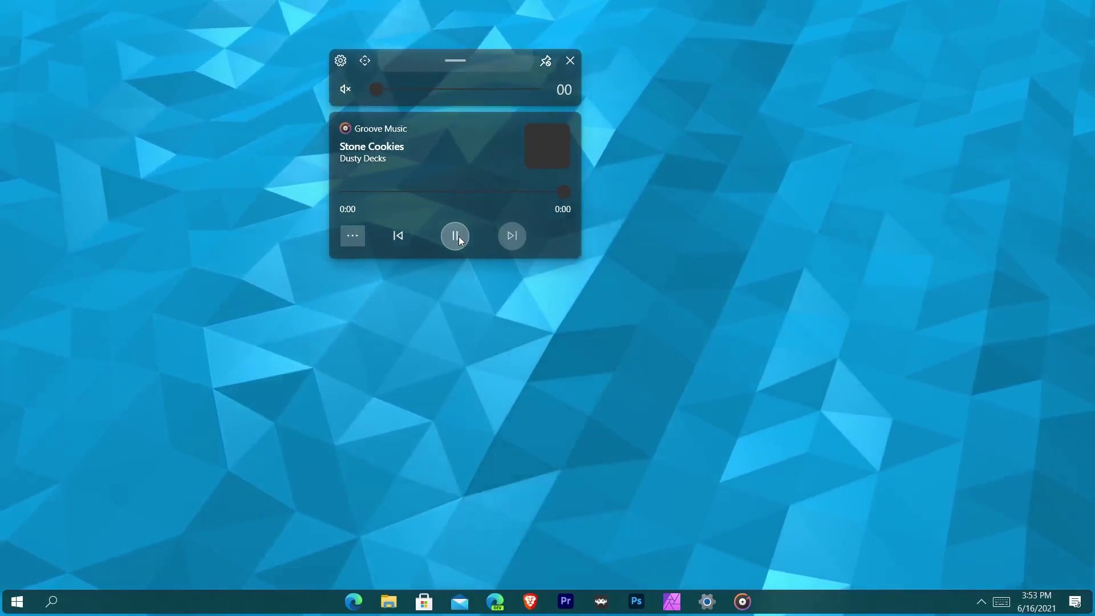
pyautogui.click(453, 240)
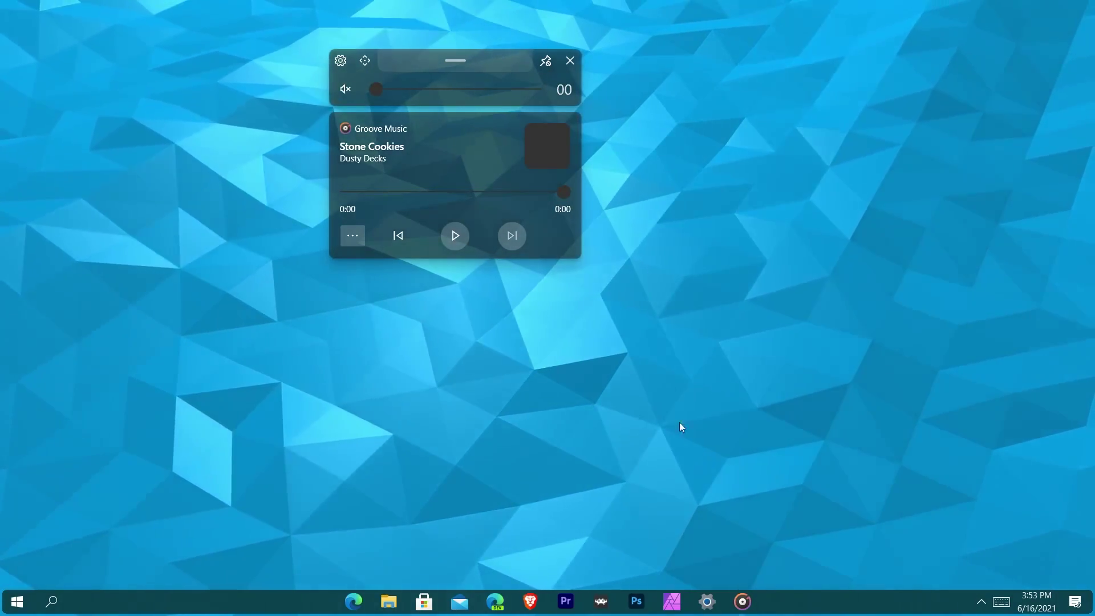
pyautogui.click(570, 61)
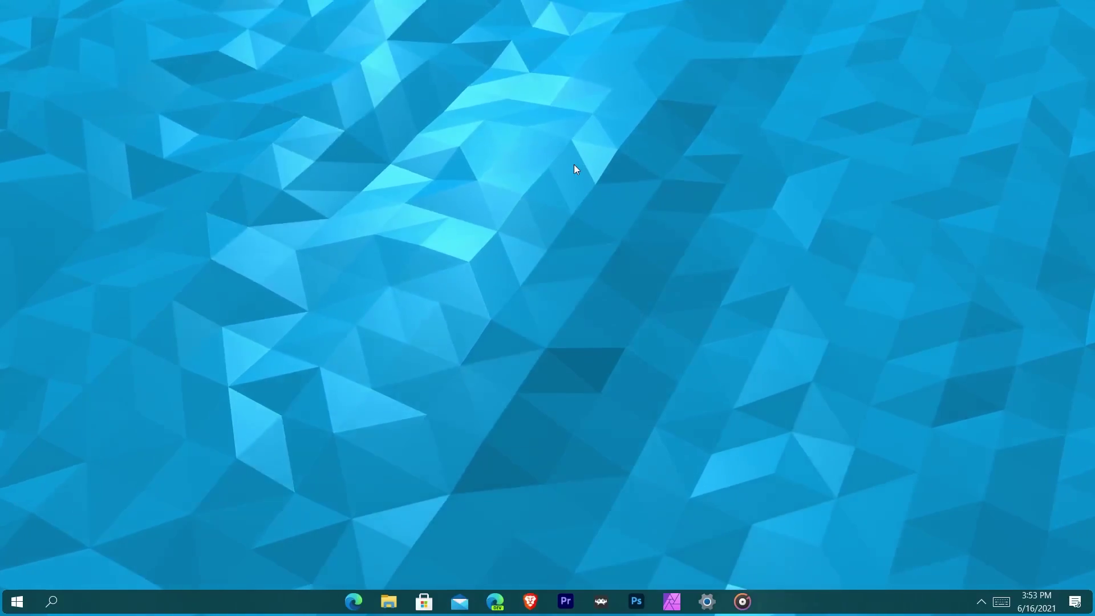
# - Unmute, raise the volume to about 26, then drag the slider back to 0
pyautogui.press('XF86AudioRaiseVolume')
pyautogui.press('XF86AudioRaiseVolume')
pyautogui.press('XF86AudioRaiseVolume')
pyautogui.press('XF86AudioLowerVolume')
pyautogui.press('XF86AudioLowerVolume')
pyautogui.press('XF86AudioLowerVolume')
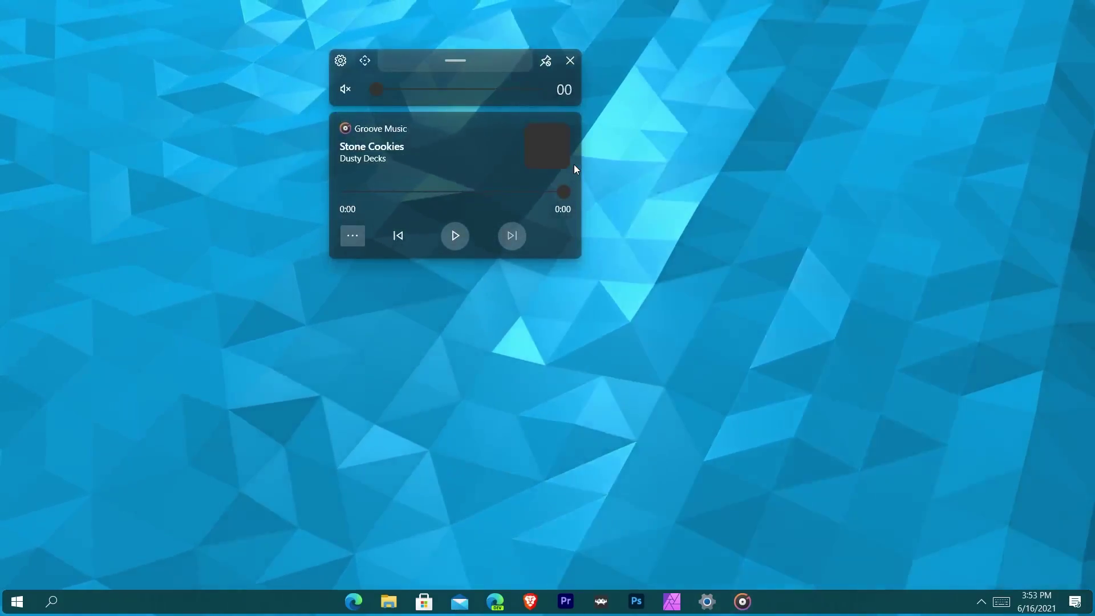
pyautogui.press('XF86AudioRaiseVolume')
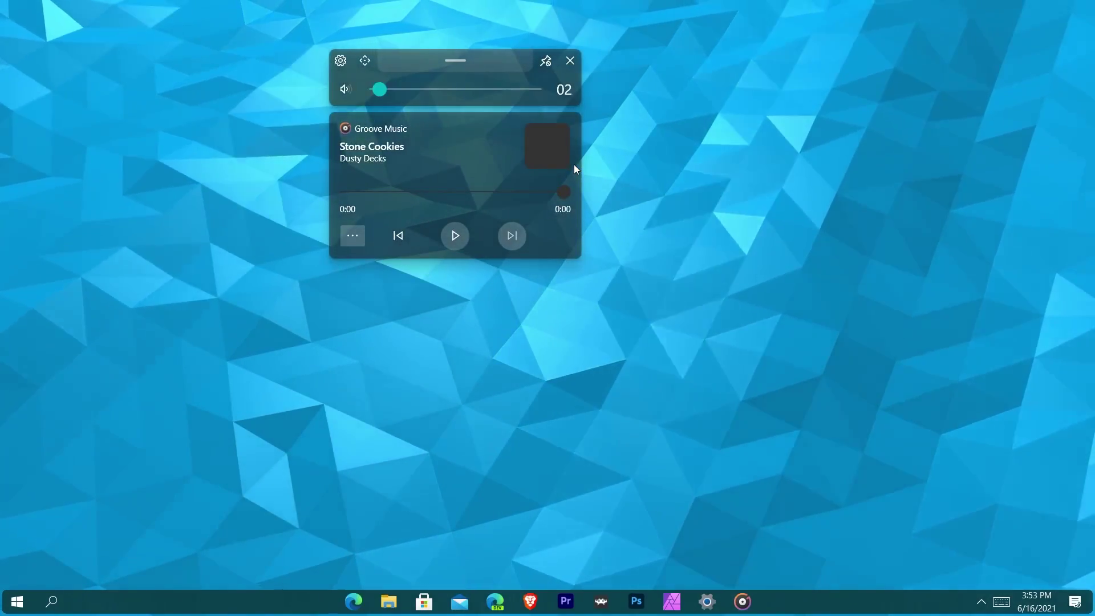
pyautogui.press('XF86AudioLowerVolume')
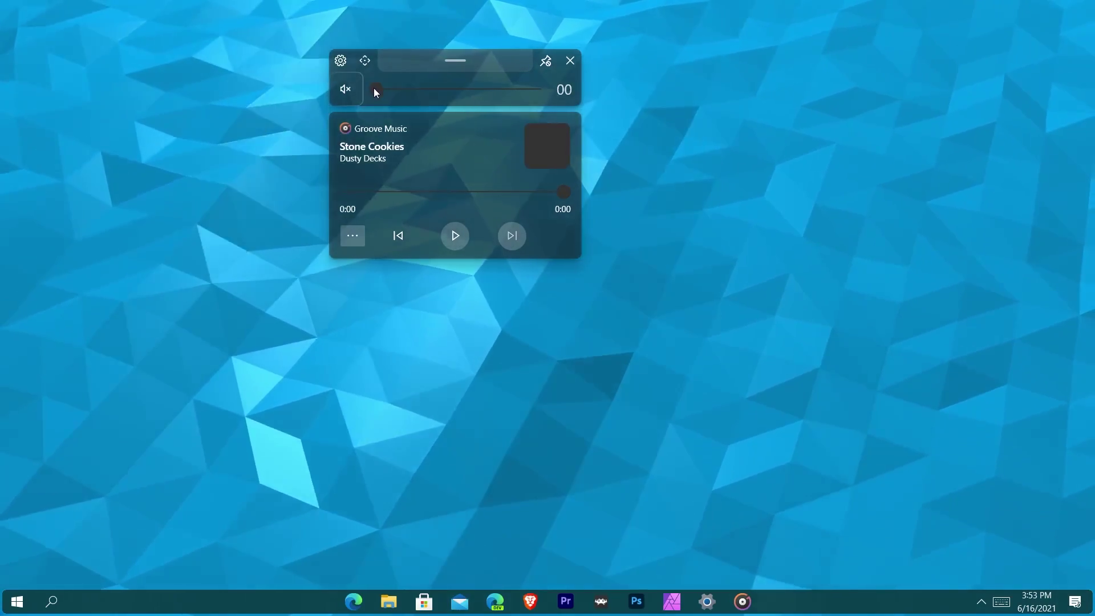
pyautogui.click(346, 90)
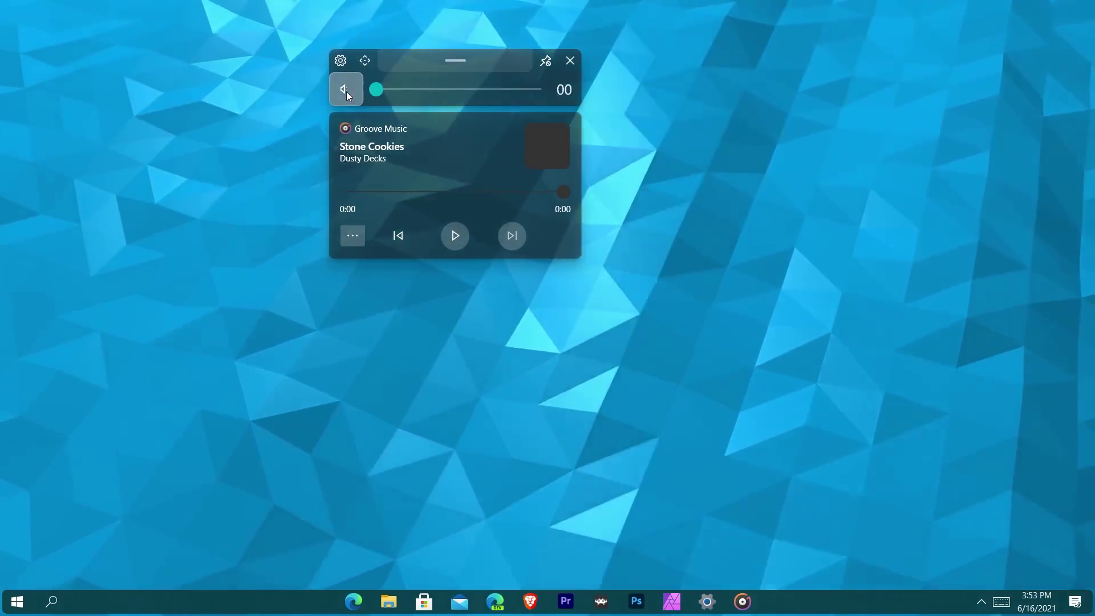
pyautogui.click(416, 90)
pyautogui.moveTo(415, 102); pyautogui.dragTo(316, 94)
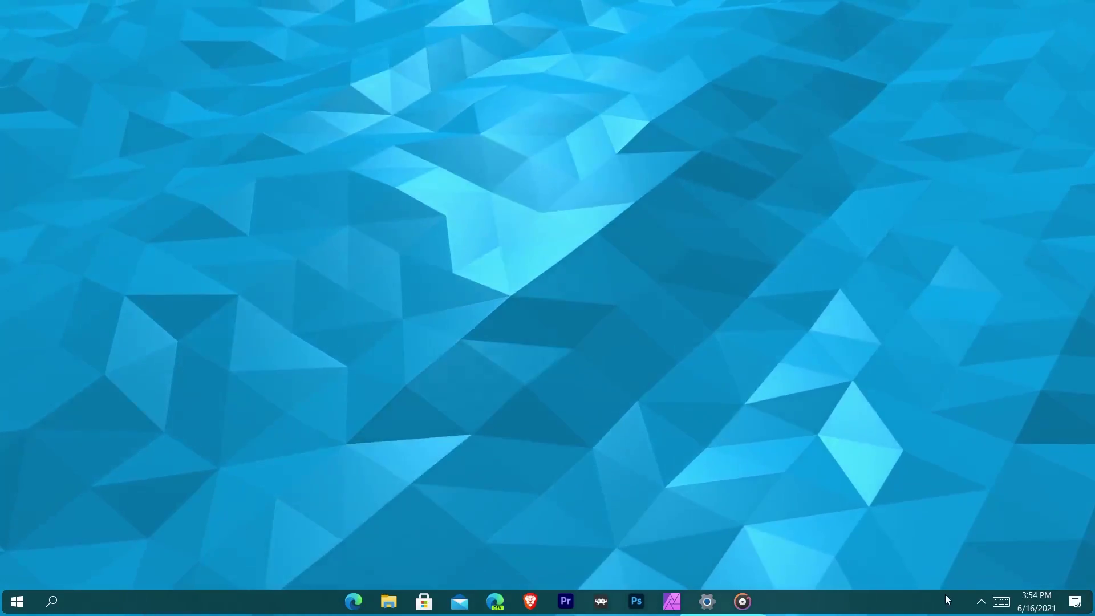
pyautogui.click(982, 609)
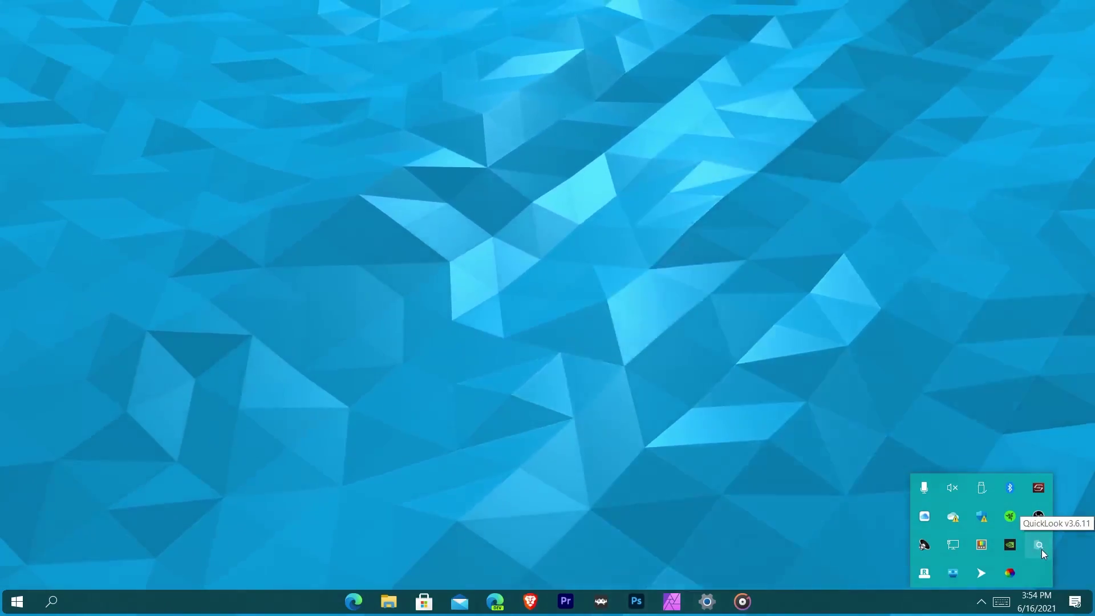
pyautogui.click(638, 442)
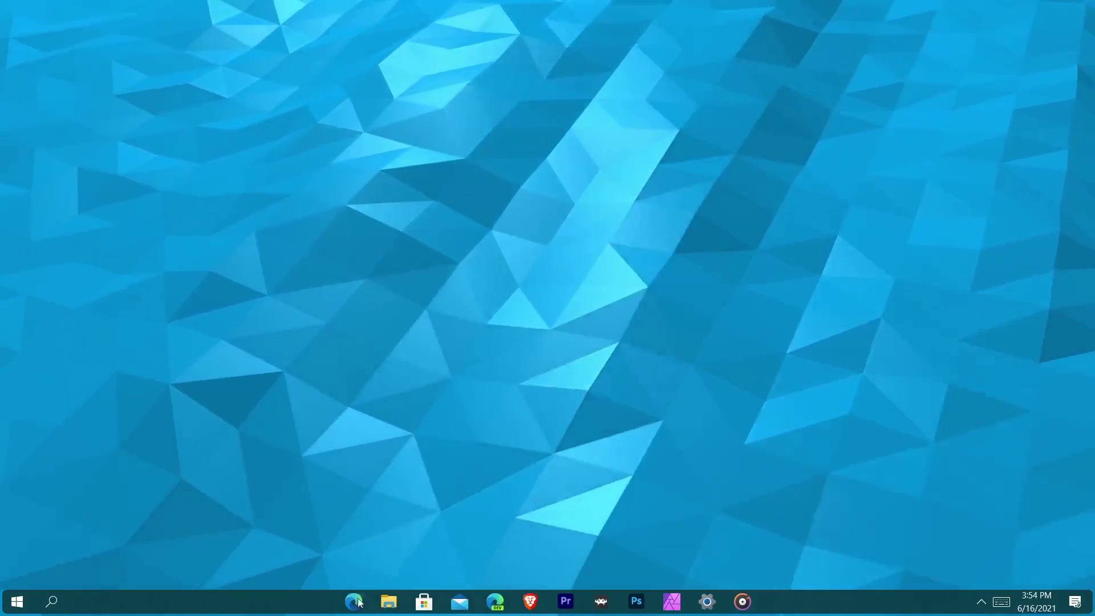
pyautogui.click(389, 601)
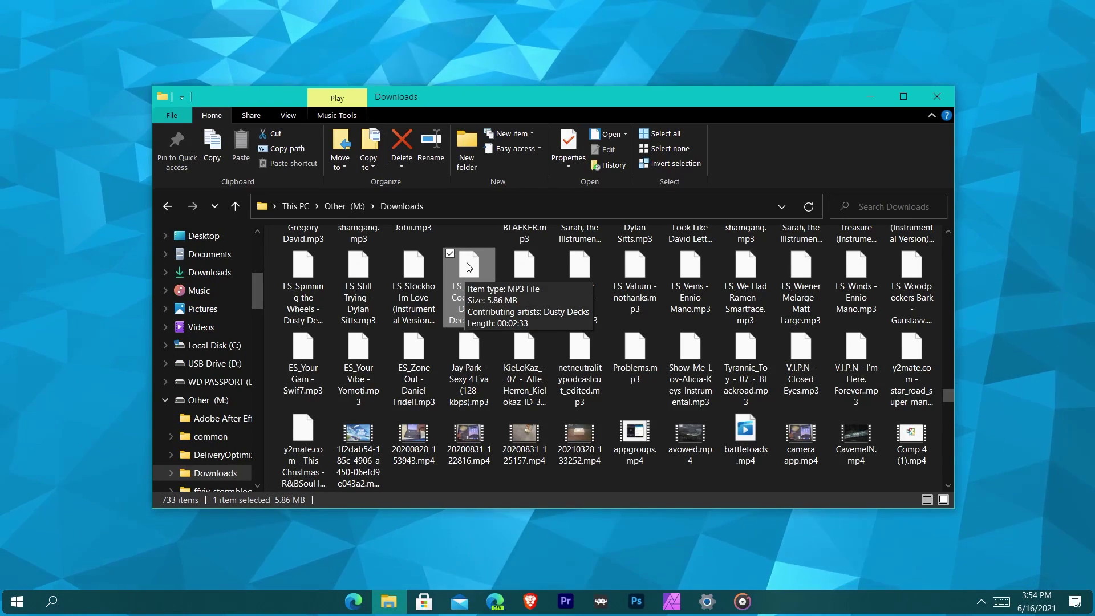
pyautogui.press('space')
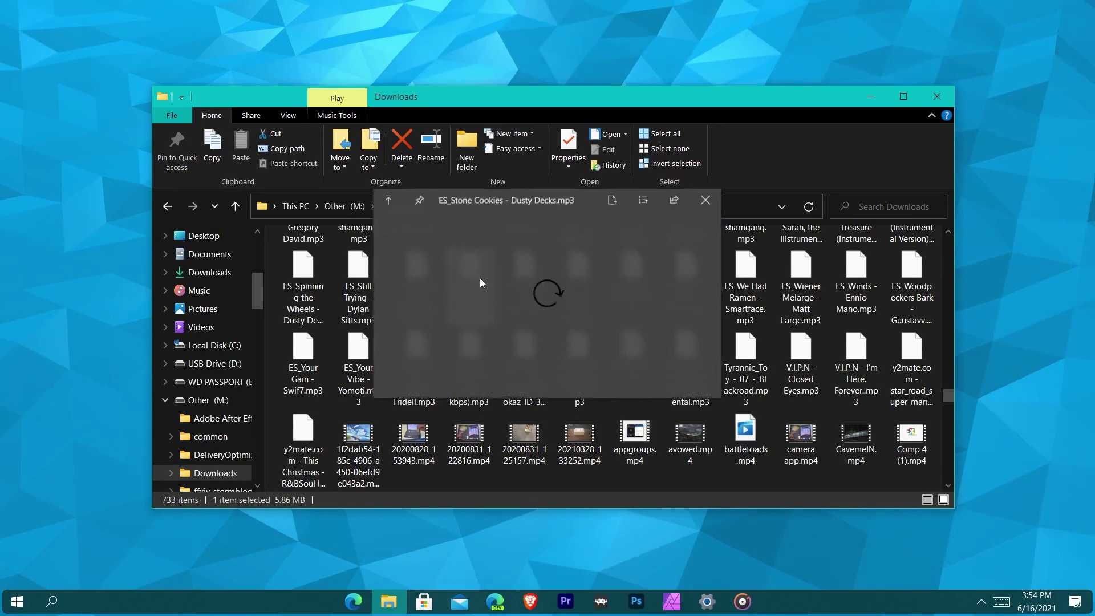
pyautogui.click(386, 391)
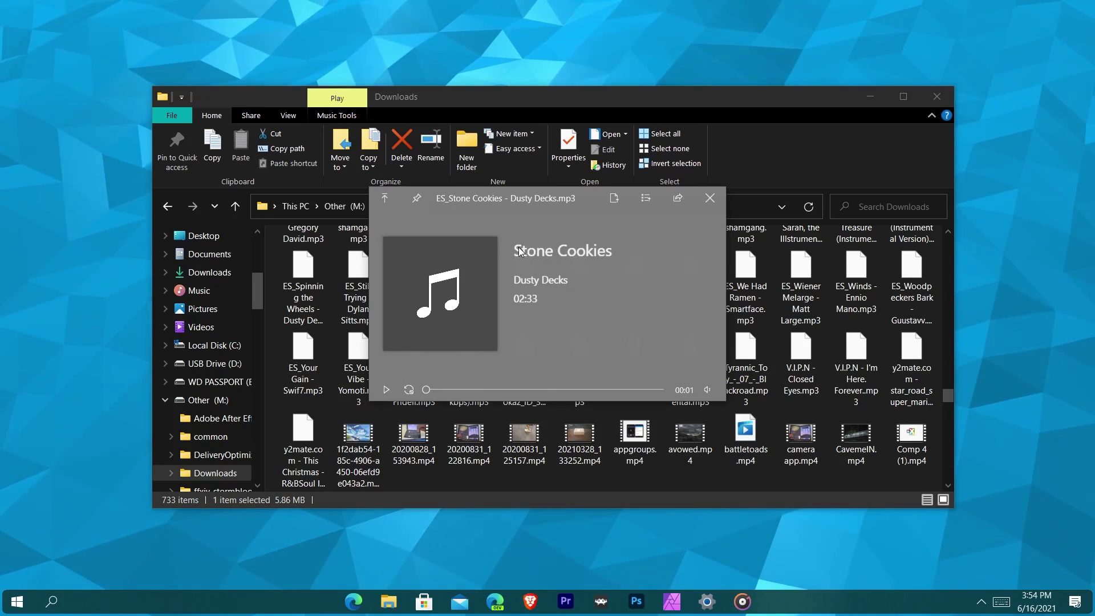
pyautogui.press('space')
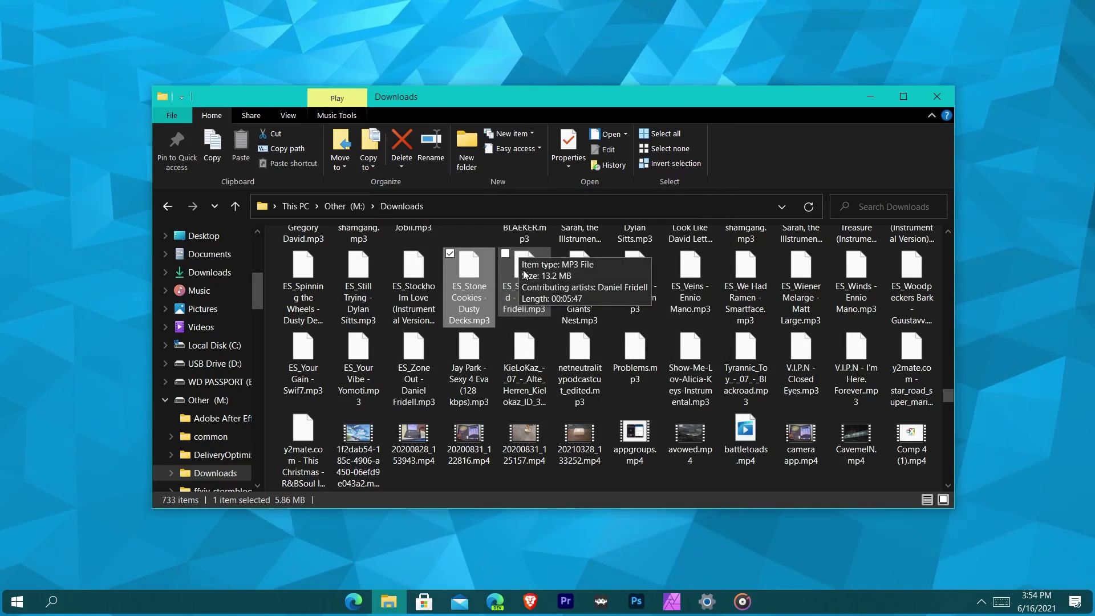
pyautogui.click(871, 98)
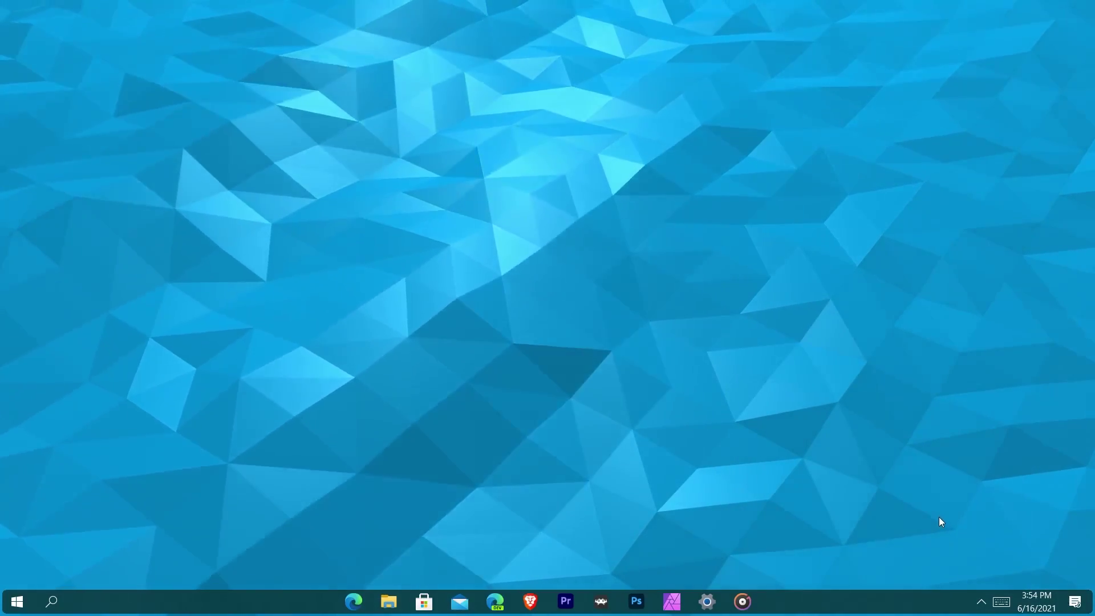
pyautogui.click(980, 602)
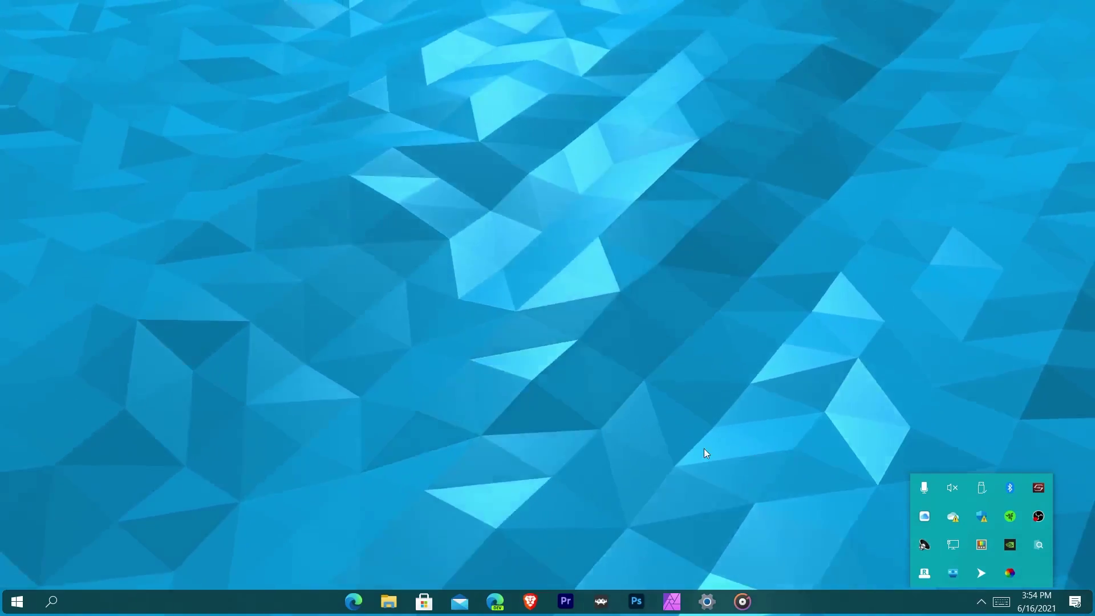
pyautogui.click(703, 443)
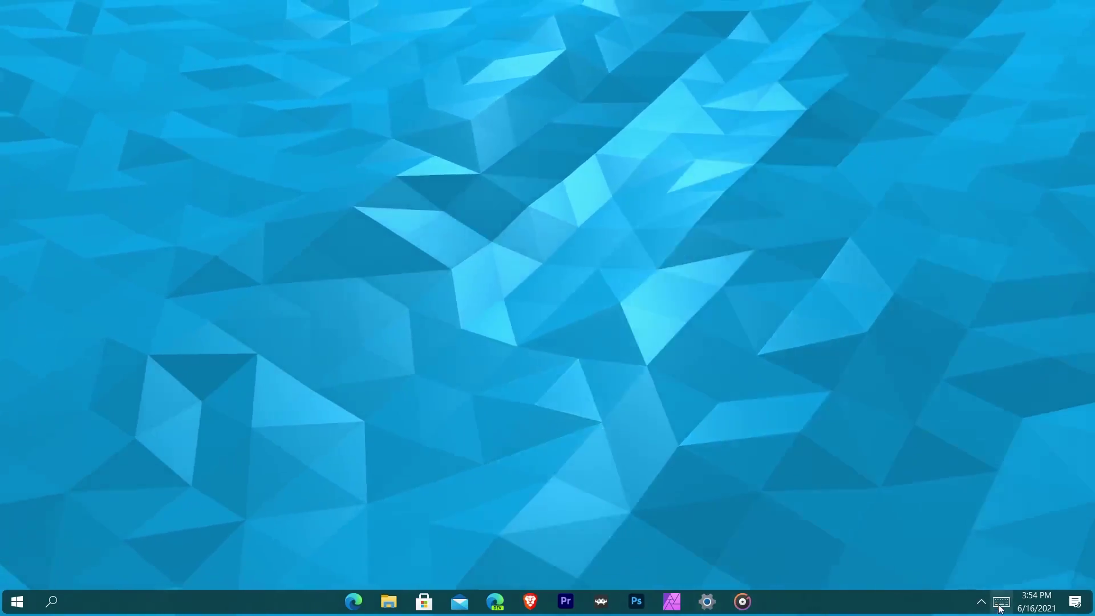
pyautogui.click(981, 601)
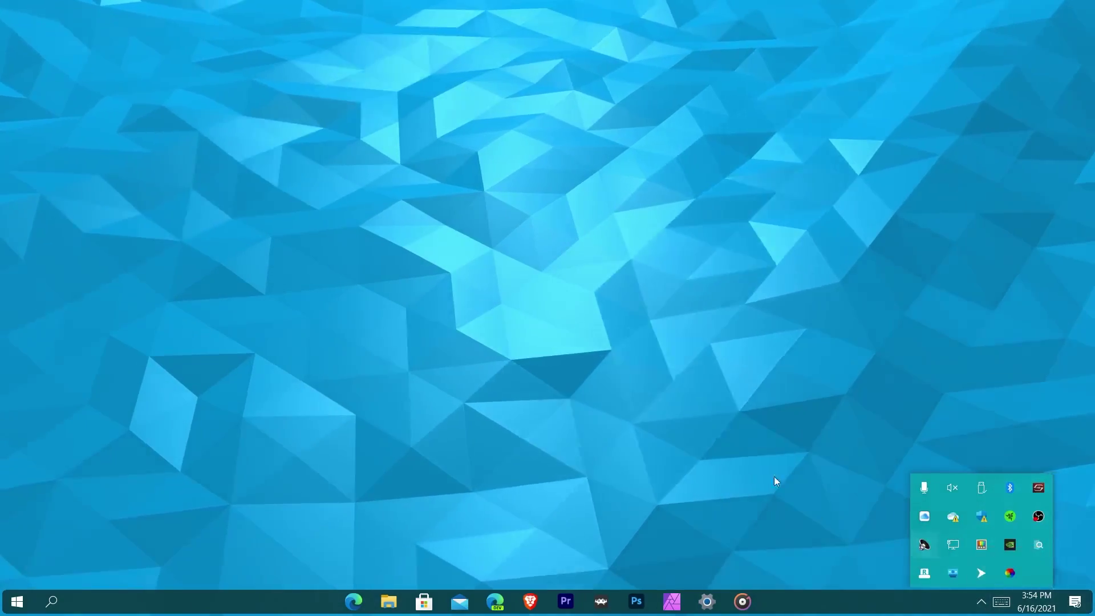
pyautogui.hotkey('ctrl', 'alt')
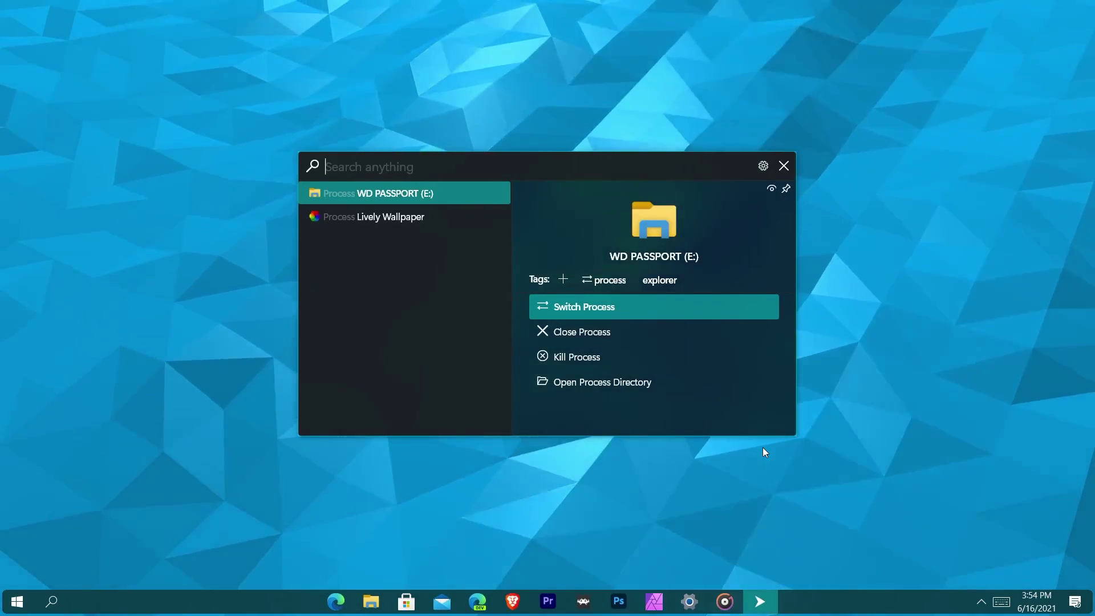
pyautogui.write('es')
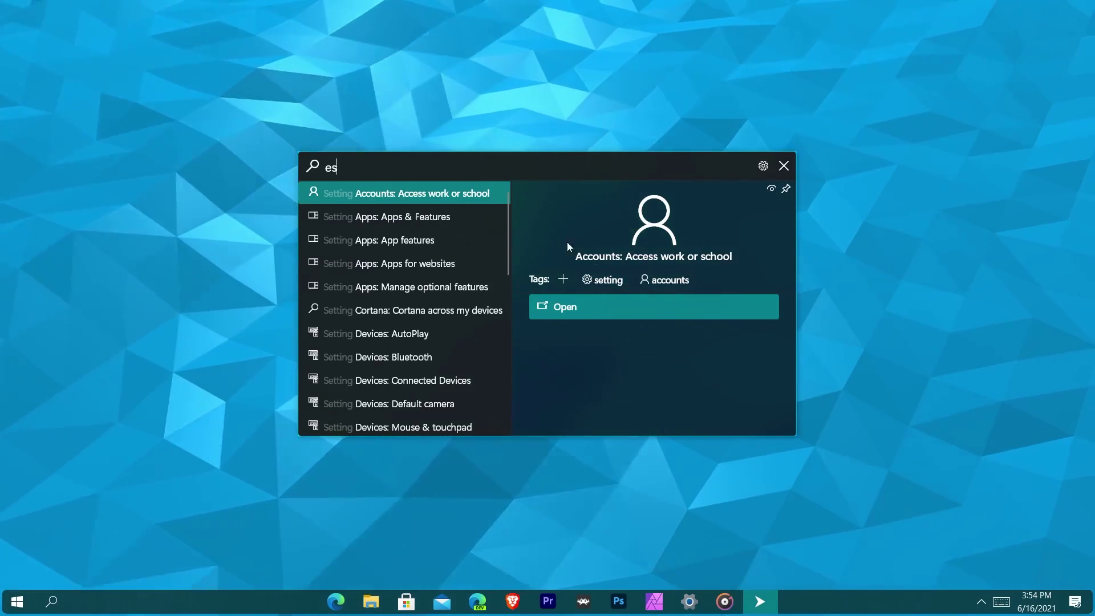
pyautogui.scroll(-6, 442, 288)
pyautogui.scroll(-3, 446, 326)
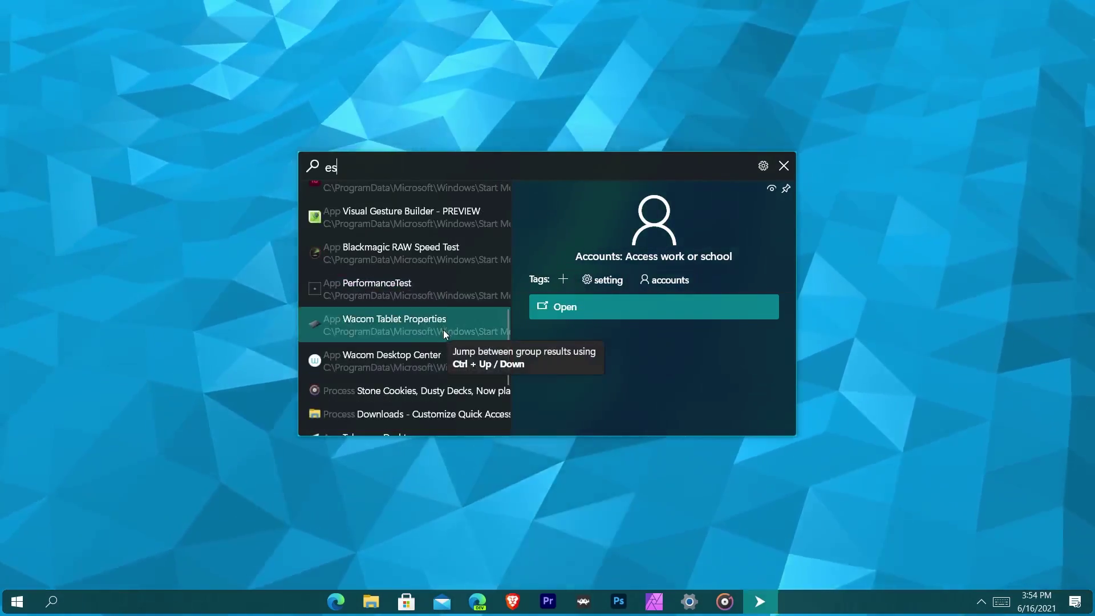
pyautogui.scroll(-3, 439, 331)
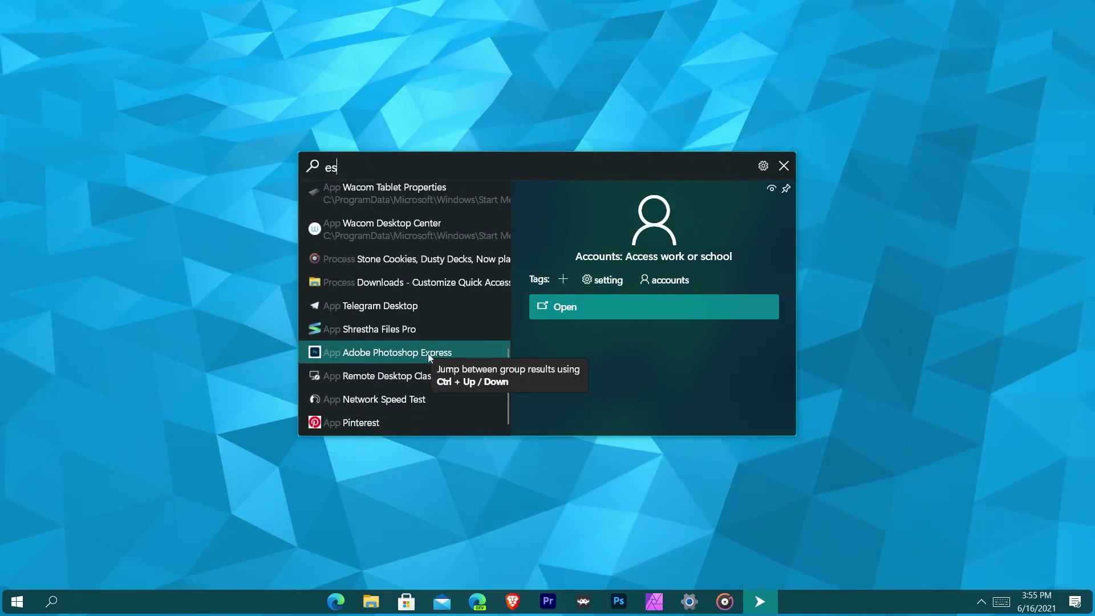
pyautogui.scroll(4, 431, 376)
pyautogui.scroll(8, 431, 376)
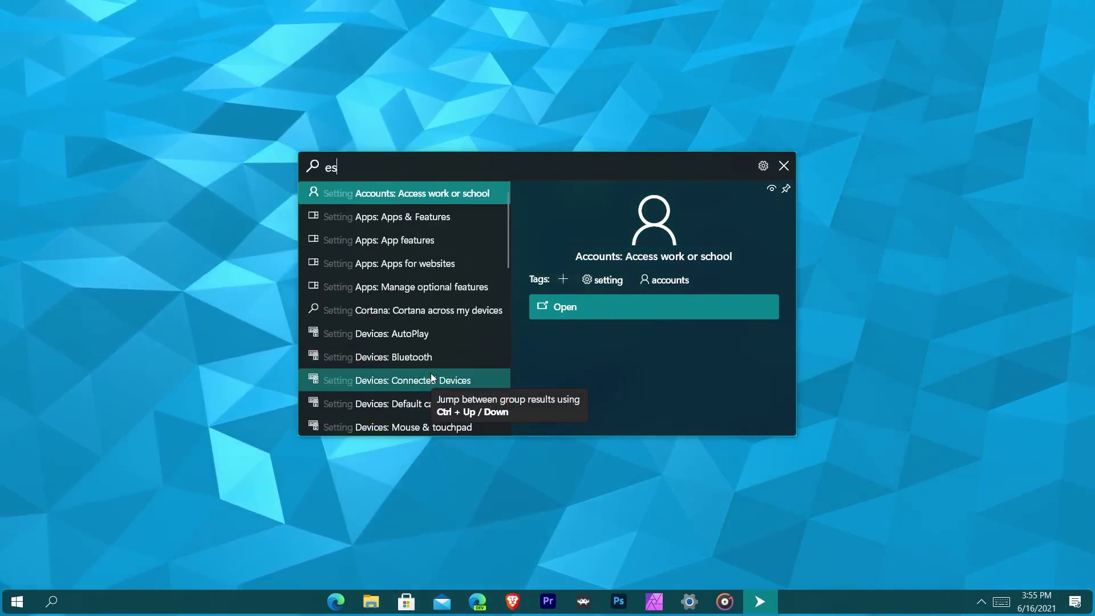
pyautogui.click(784, 165)
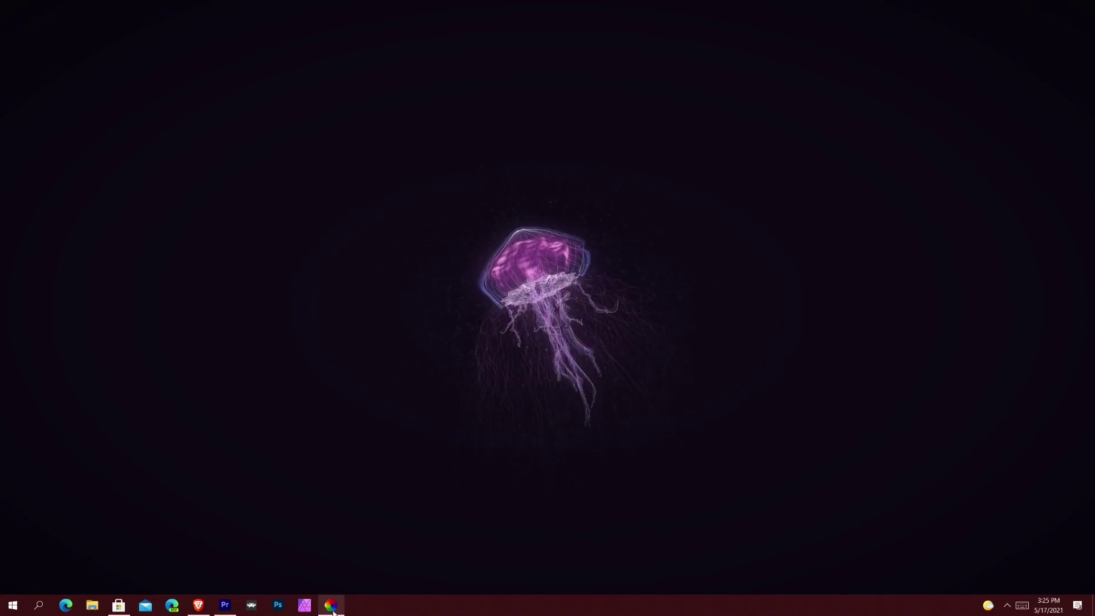
# - Open the Lively Wallpaper library via the tray icon's Open Lively option
pyautogui.click(339, 612)
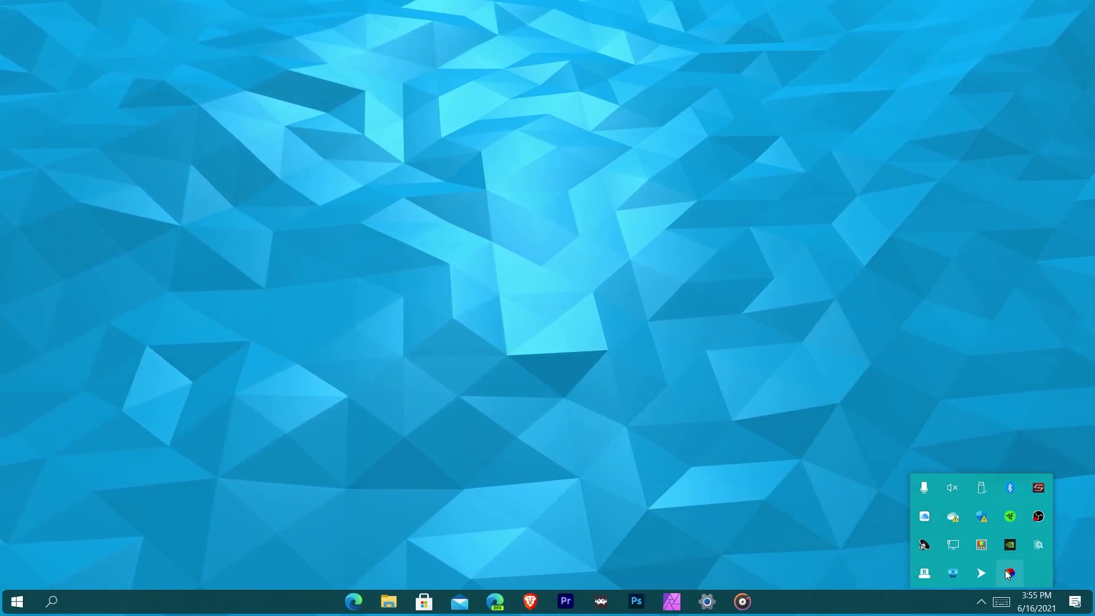
pyautogui.rightClick(1007, 569)
pyautogui.click(918, 462)
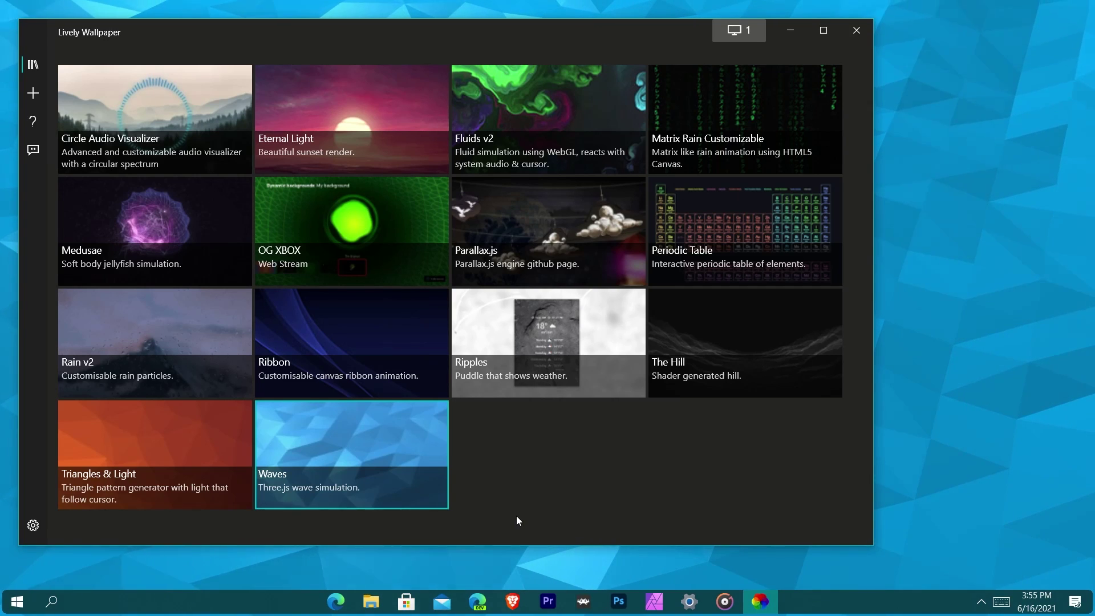
pyautogui.click(790, 32)
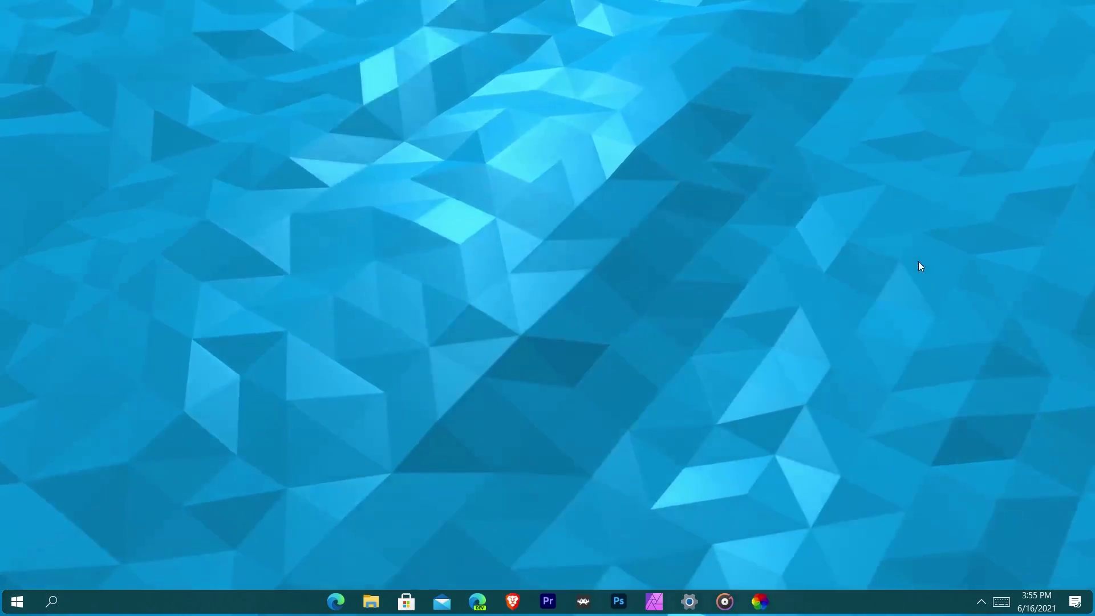